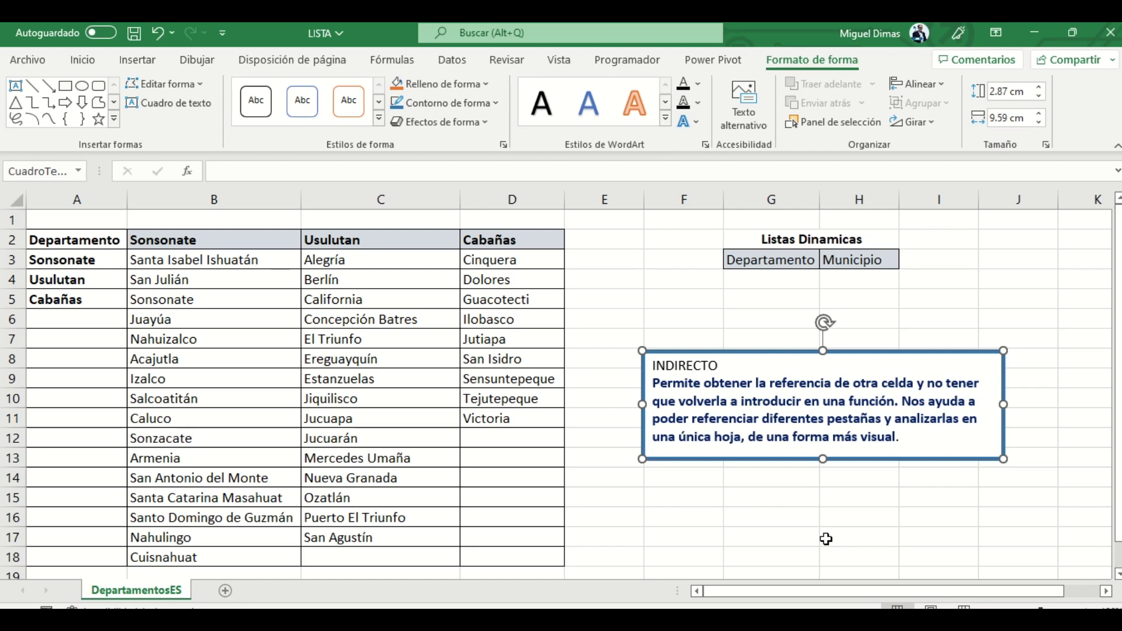
Select cell G4 under Departamento, where the department will be chosen
{"action": "left_click", "coordinate": [796, 277]}
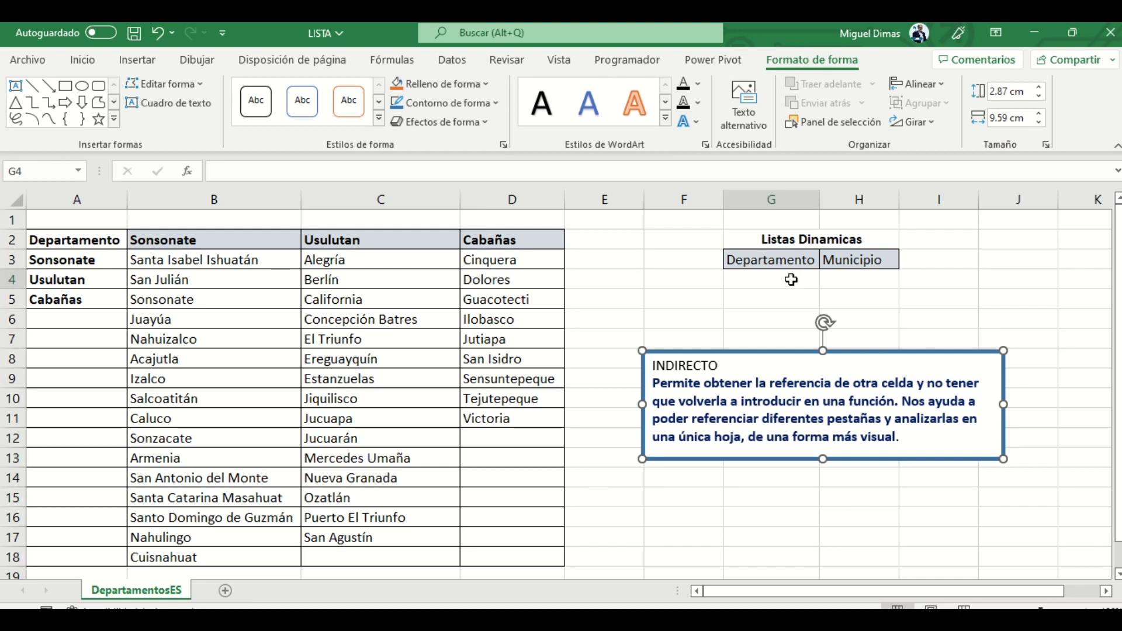
Preview the Datos tab's Validación de datos options without choosing any, then select the INDIRECTO note
{"action": "left_click", "coordinate": [451, 61]}
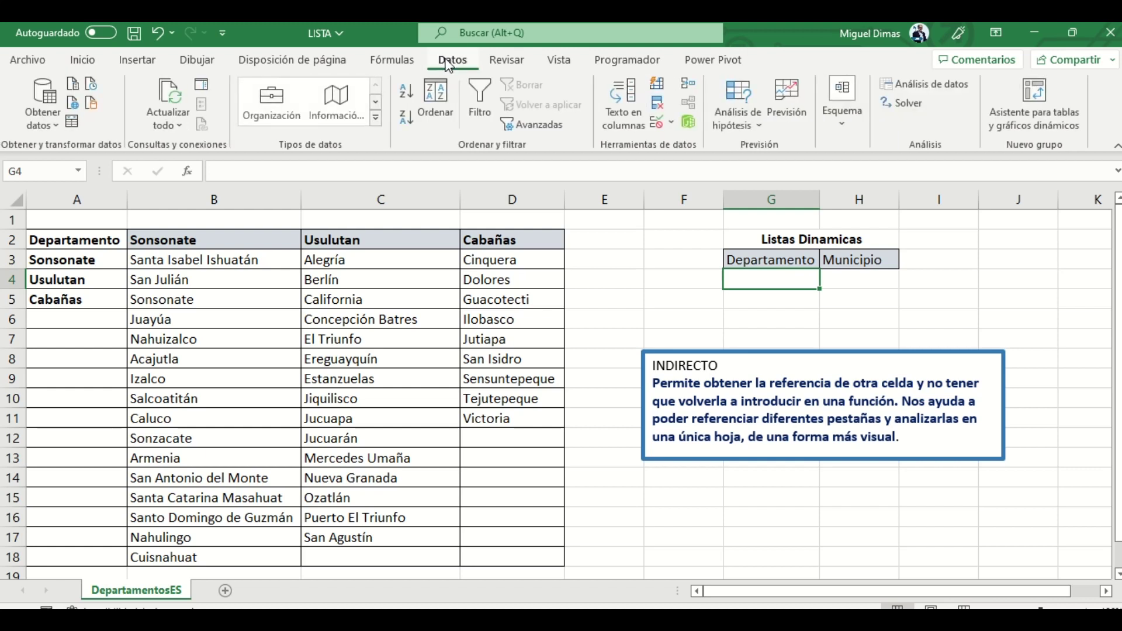
{"action": "left_click", "coordinate": [674, 121]}
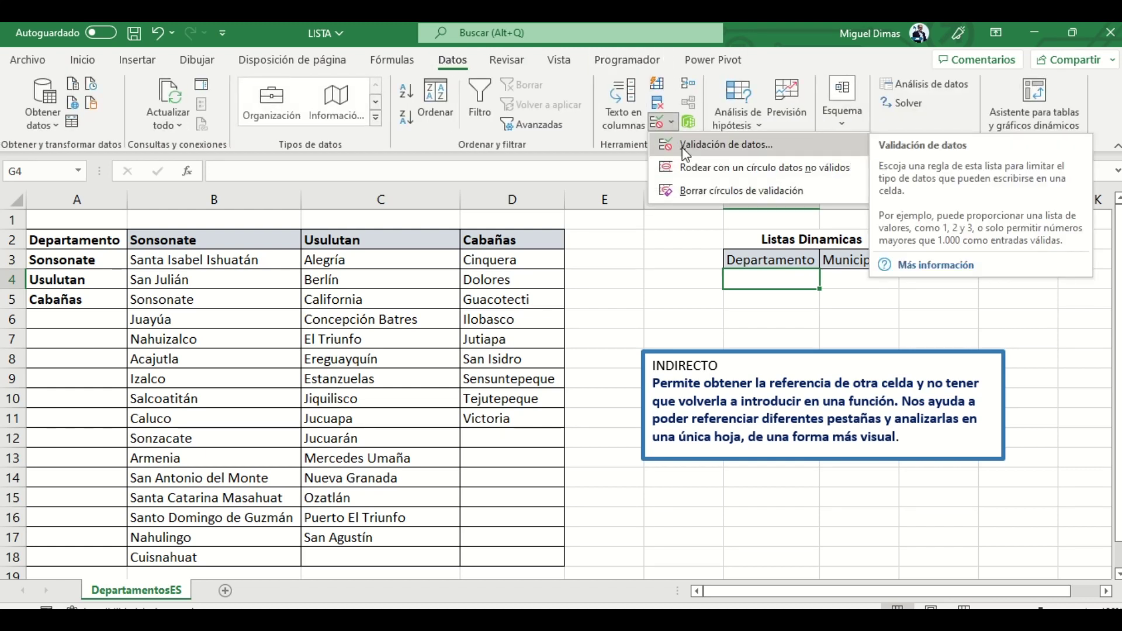
{"action": "left_click", "coordinate": [870, 318]}
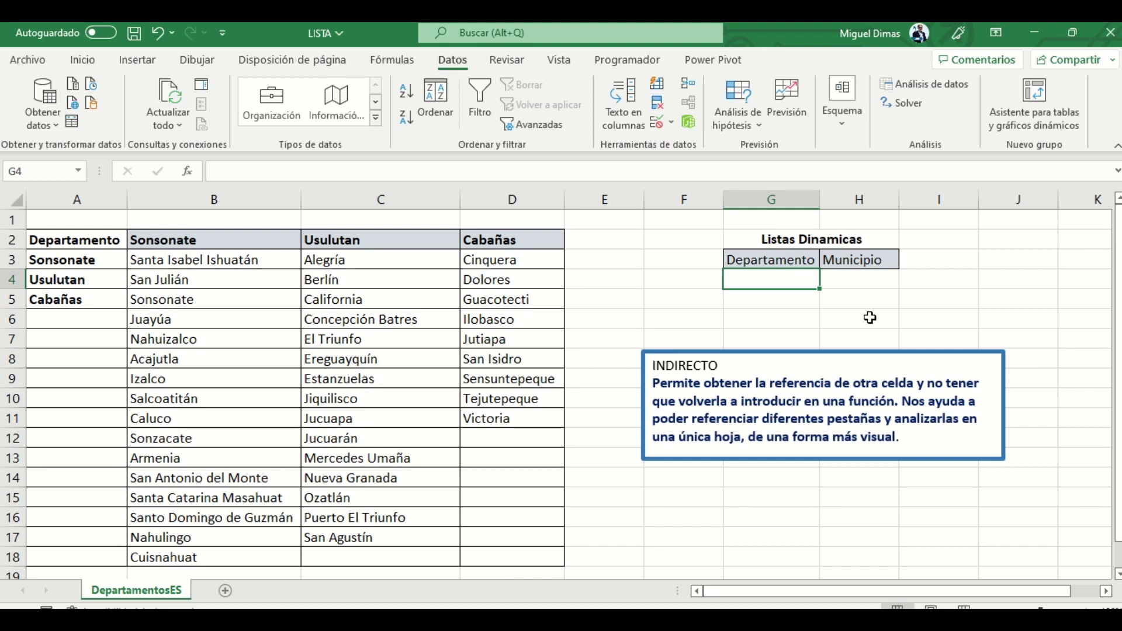
{"action": "left_click", "coordinate": [860, 354]}
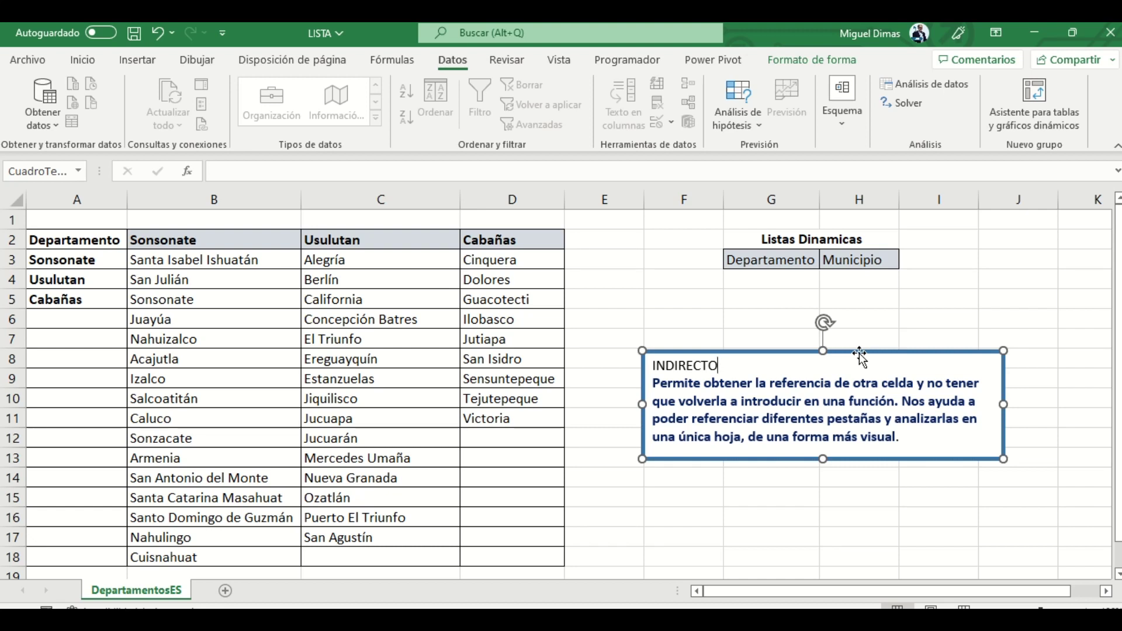
{"action": "left_click", "coordinate": [898, 312]}
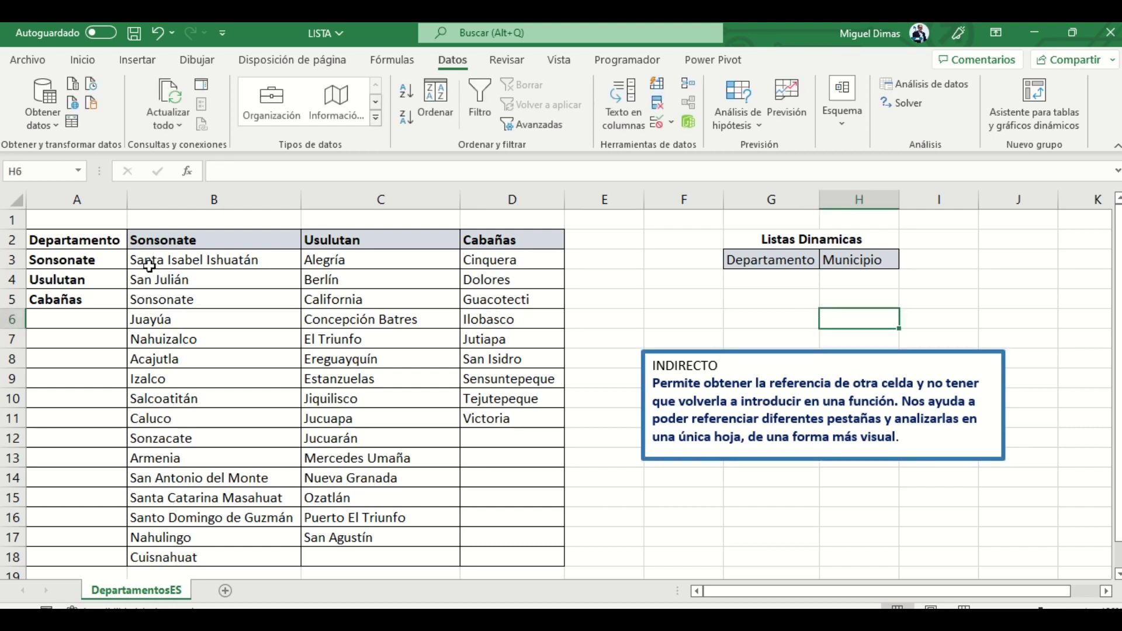
{"action": "left_click", "coordinate": [761, 281]}
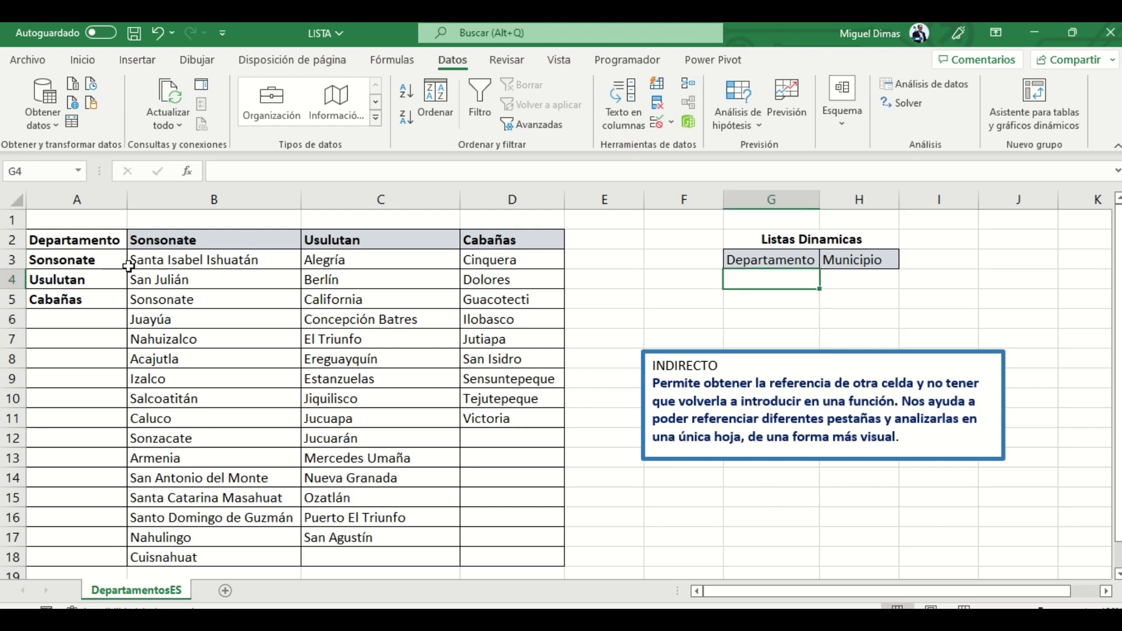
{"action": "left_click_drag", "start_coordinate": [99, 260], "coordinate": [91, 292]}
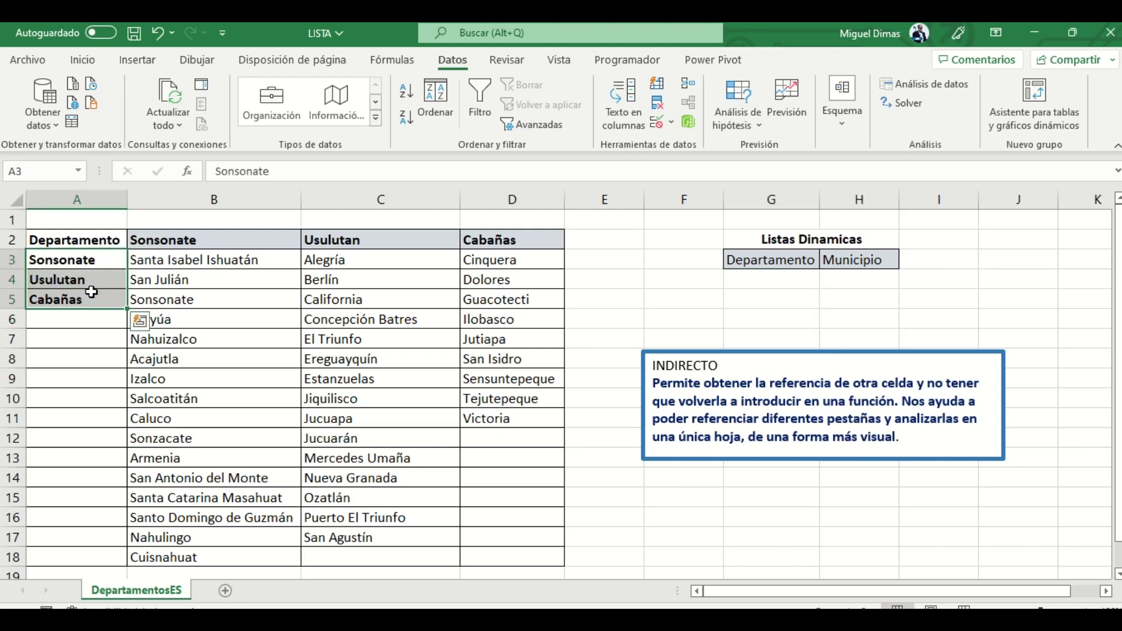
{"action": "left_click", "coordinate": [862, 281]}
{"action": "left_click", "coordinate": [752, 280]}
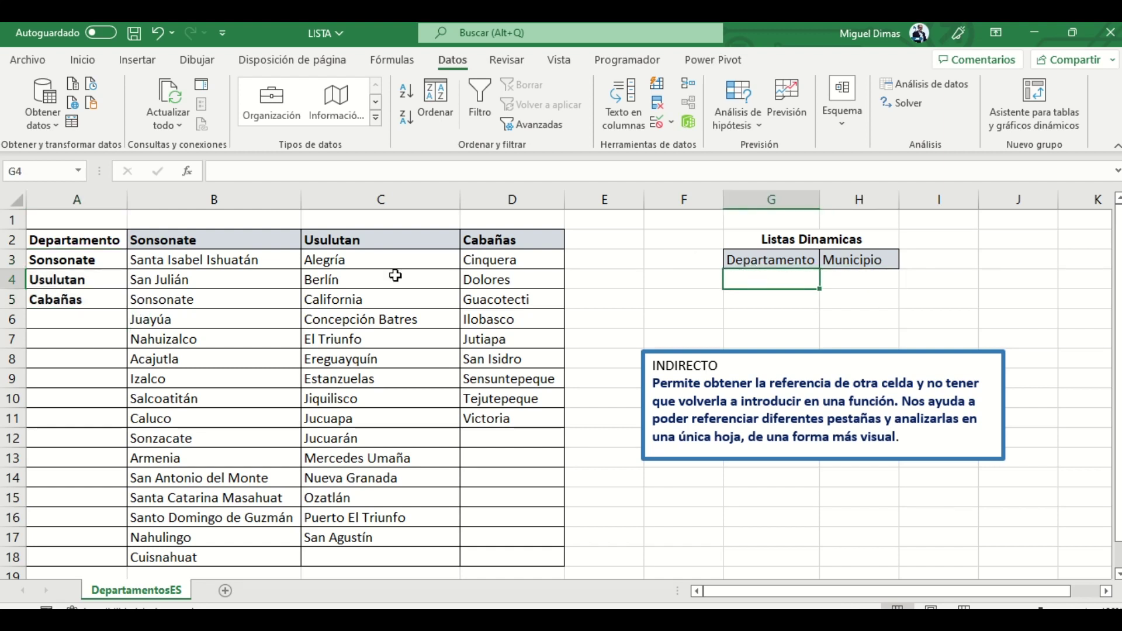
{"action": "left_click", "coordinate": [104, 260]}
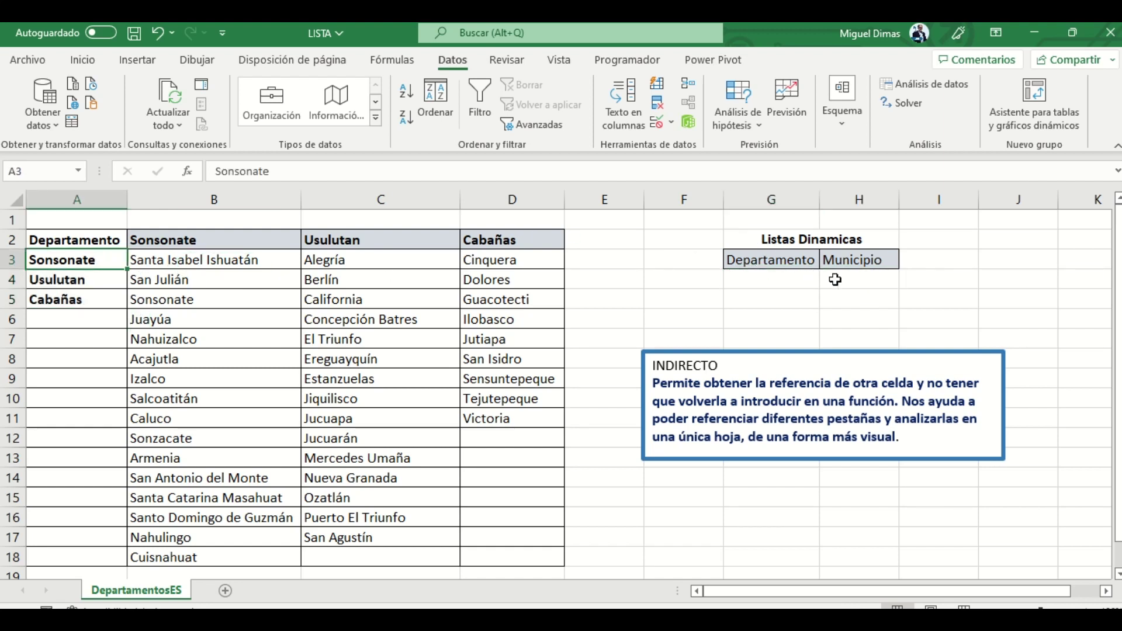
{"action": "left_click", "coordinate": [859, 282]}
{"action": "left_click_drag", "start_coordinate": [202, 262], "coordinate": [205, 555]}
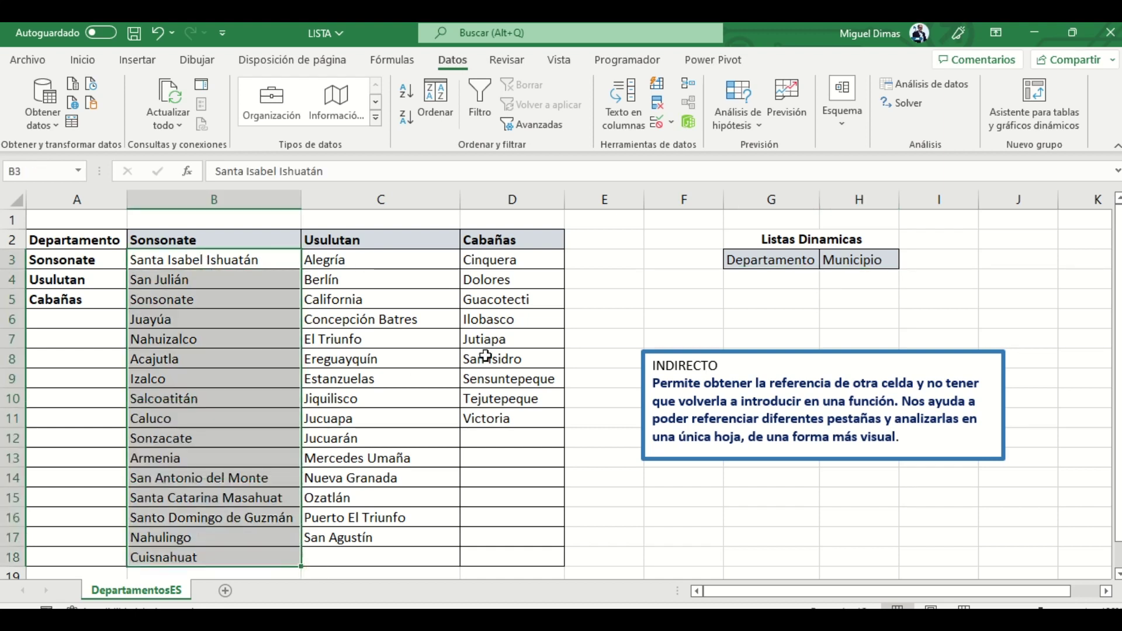
{"action": "left_click", "coordinate": [91, 261]}
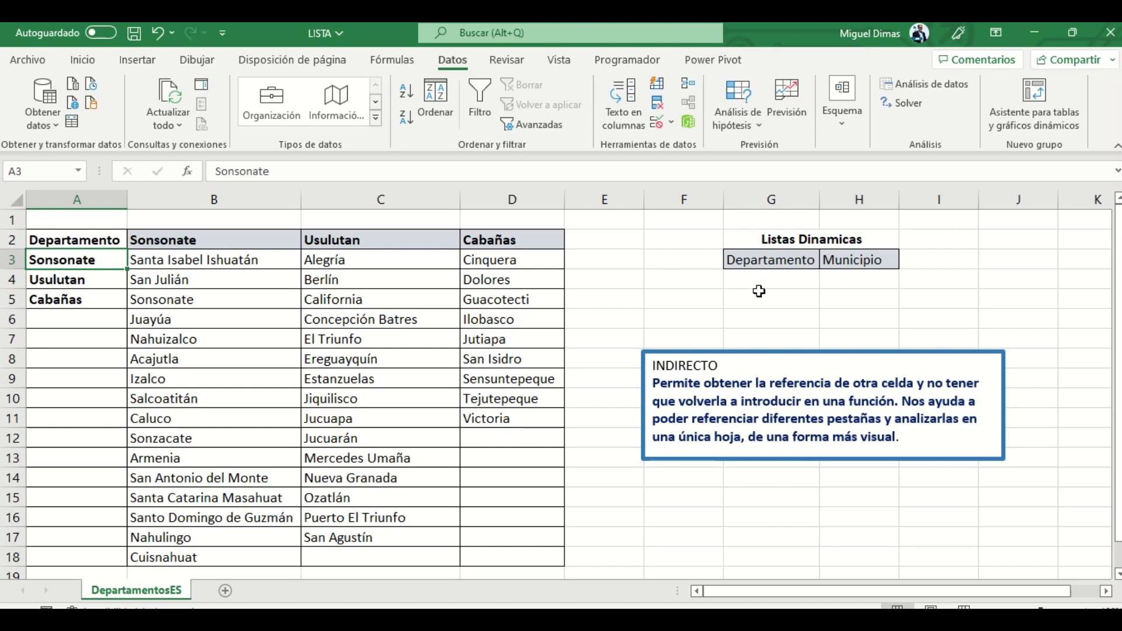
{"action": "left_click", "coordinate": [799, 285]}
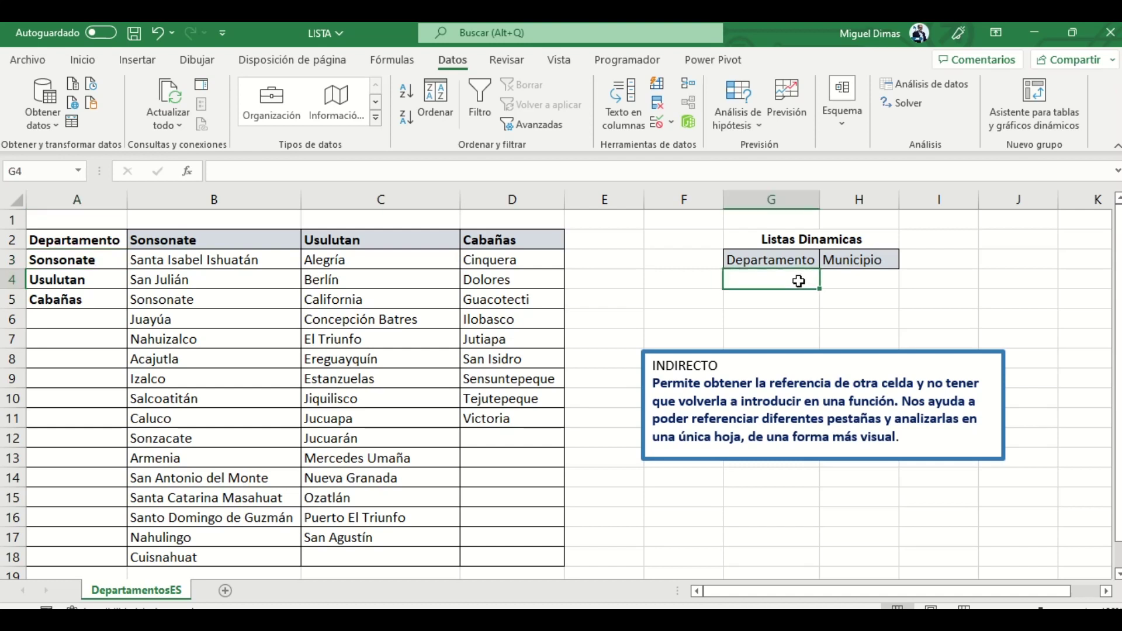
{"action": "left_click", "coordinate": [848, 278]}
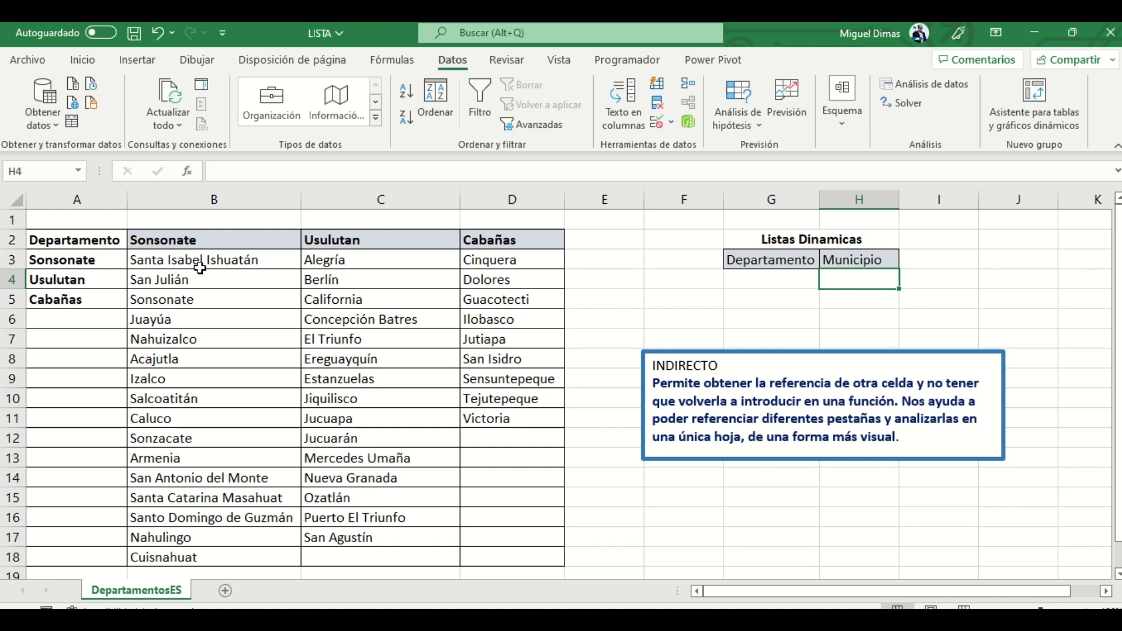
{"action": "left_click_drag", "start_coordinate": [199, 261], "coordinate": [199, 555]}
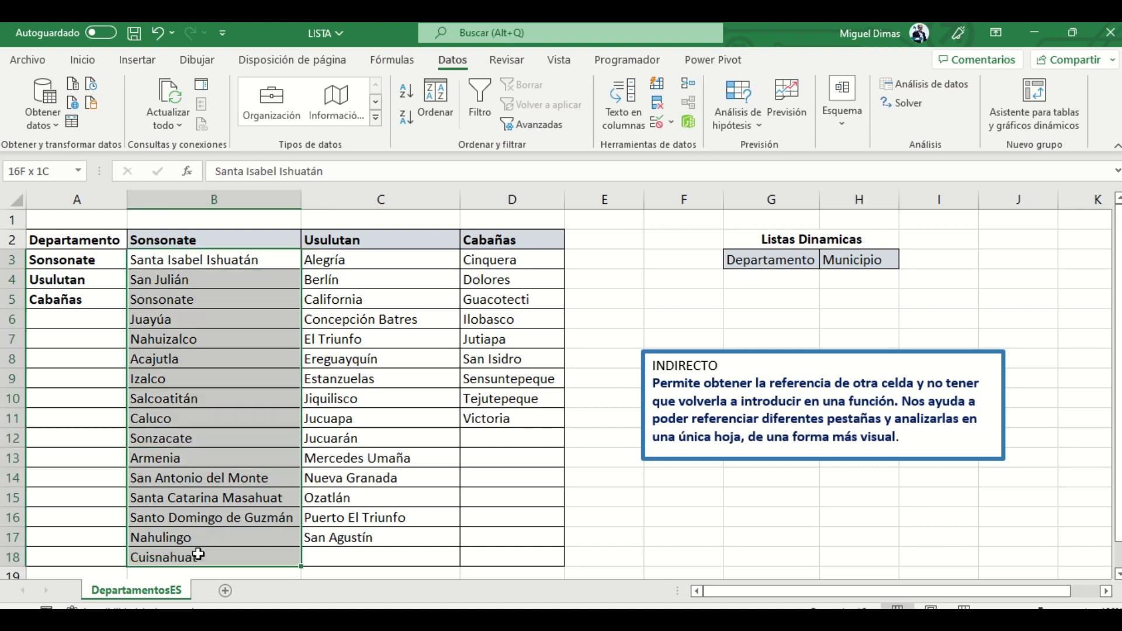
{"action": "left_click", "coordinate": [370, 261]}
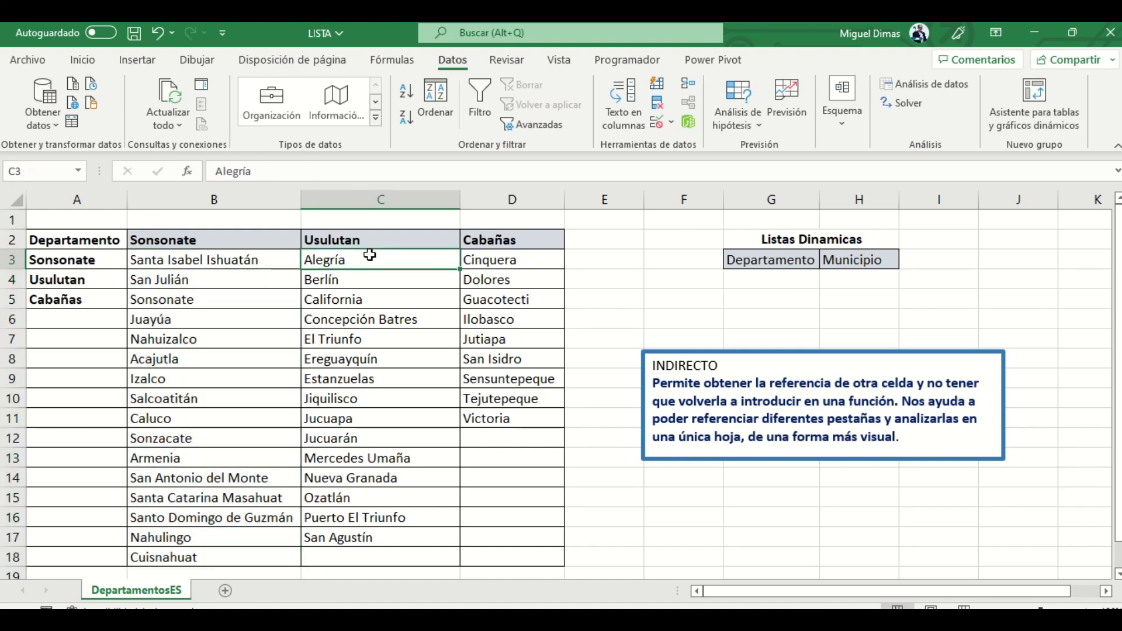
{"action": "mouse_move", "coordinate": [370, 262]}
{"action": "left_mouse_down"}
{"action": "mouse_move", "coordinate": [374, 478]}
{"action": "mouse_move", "coordinate": [363, 535]}
{"action": "left_mouse_up"}
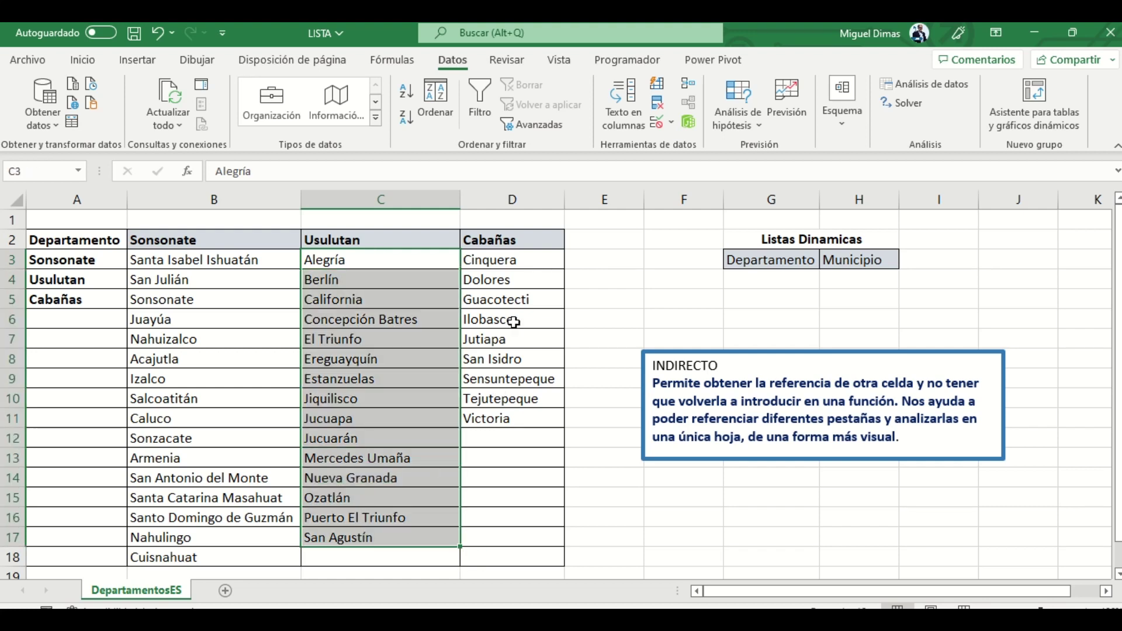
{"action": "left_click_drag", "start_coordinate": [518, 267], "coordinate": [501, 413]}
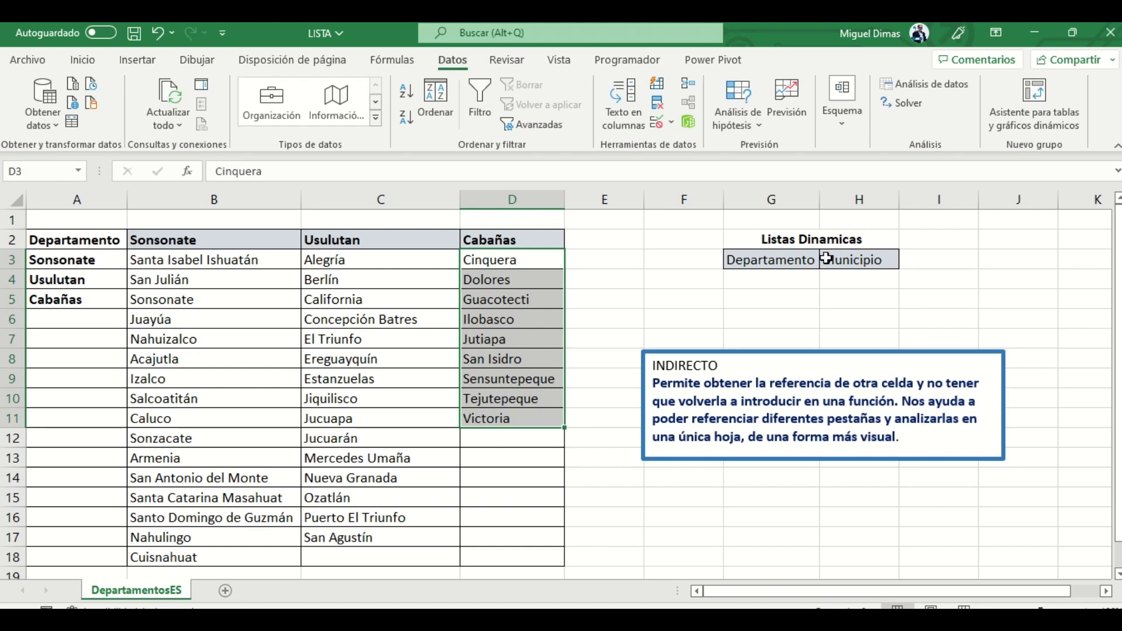
{"action": "left_click", "coordinate": [766, 284]}
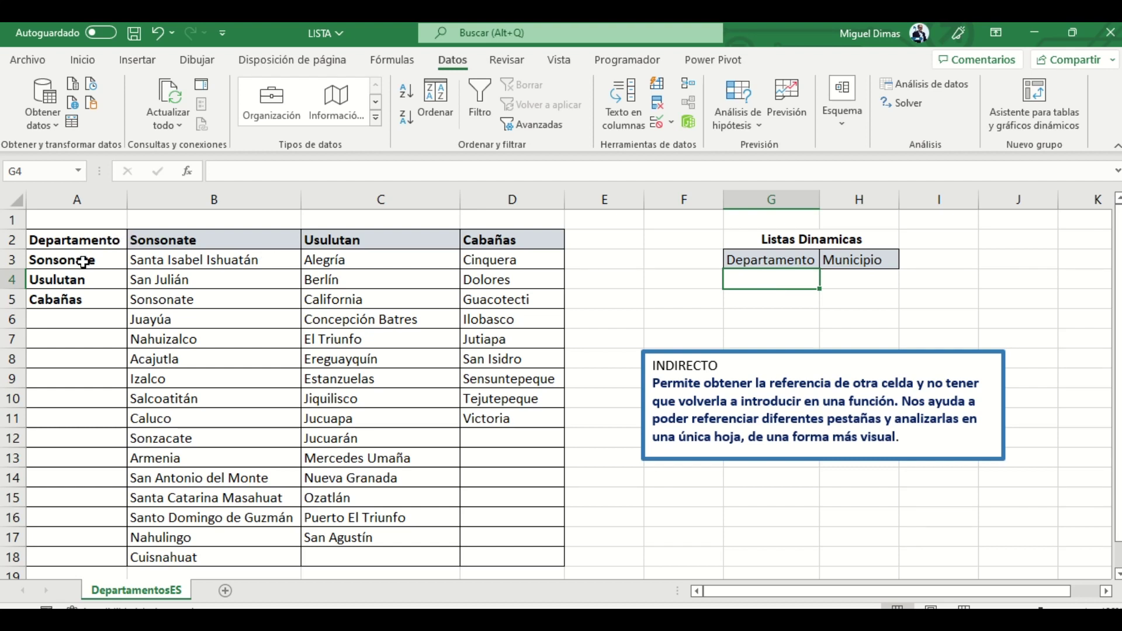
{"action": "left_click_drag", "start_coordinate": [83, 262], "coordinate": [97, 298]}
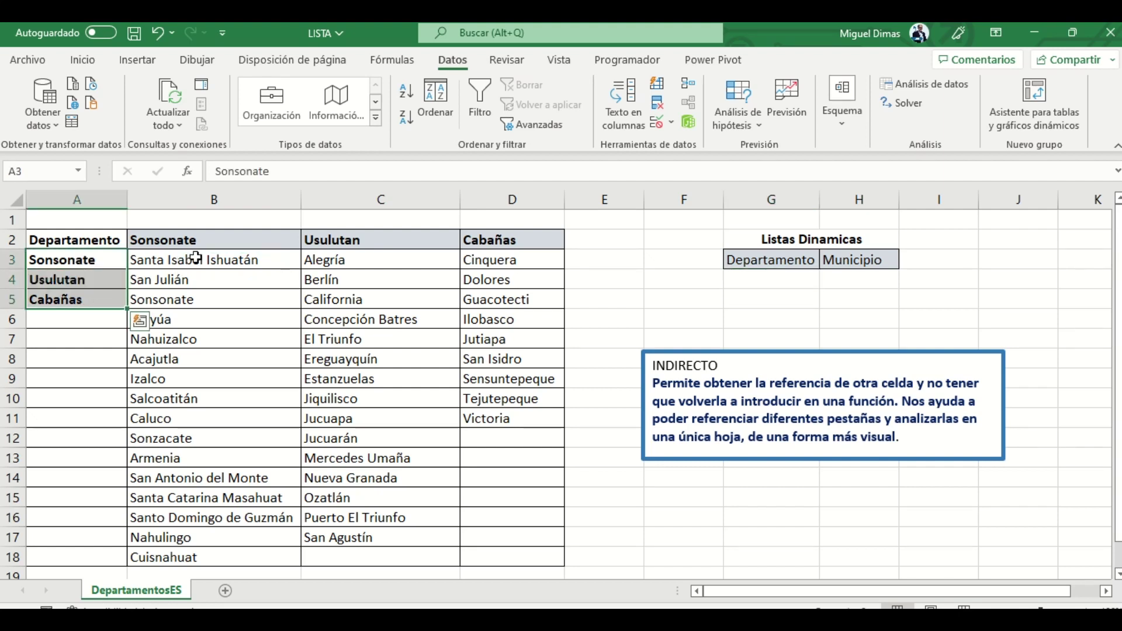
{"action": "left_click_drag", "start_coordinate": [196, 257], "coordinate": [198, 538]}
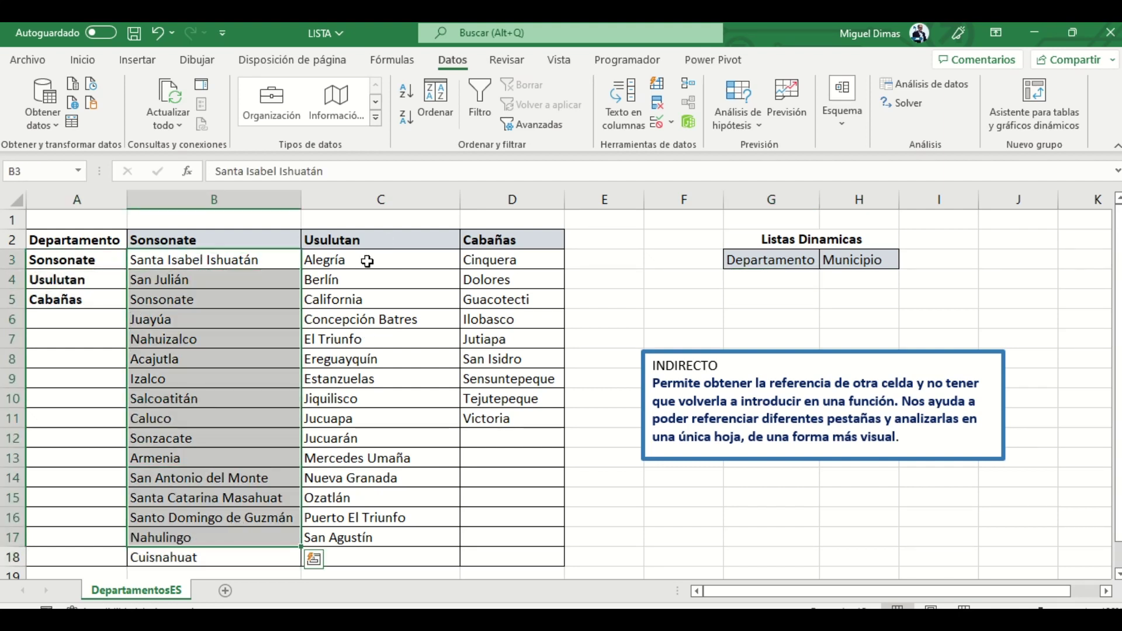
{"action": "left_click_drag", "start_coordinate": [367, 261], "coordinate": [380, 537]}
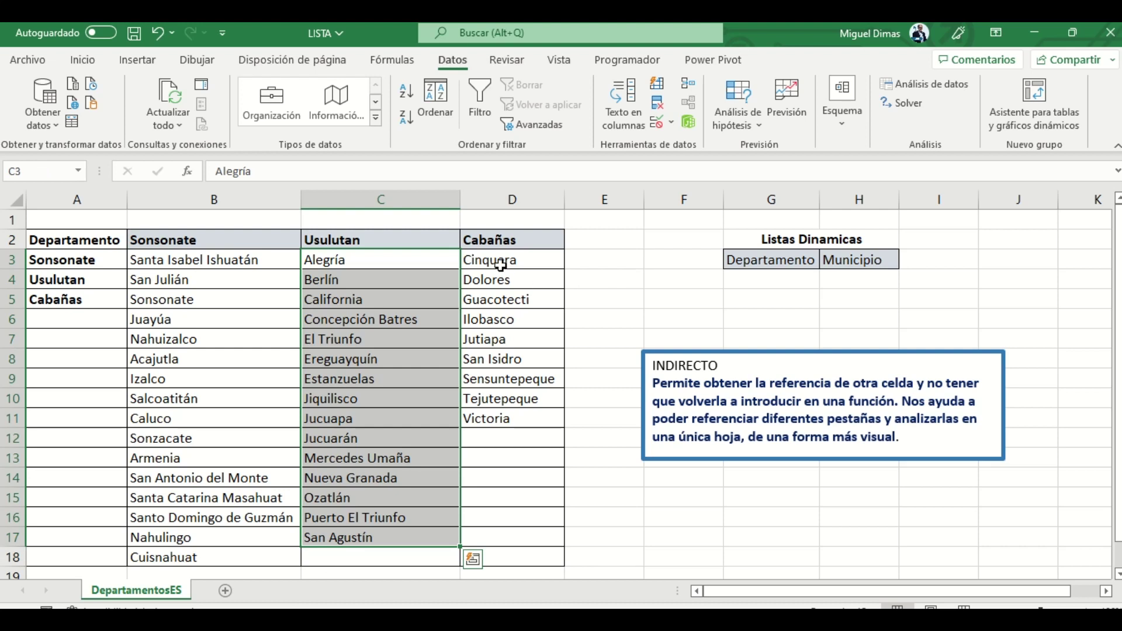
{"action": "left_click_drag", "start_coordinate": [501, 265], "coordinate": [509, 439]}
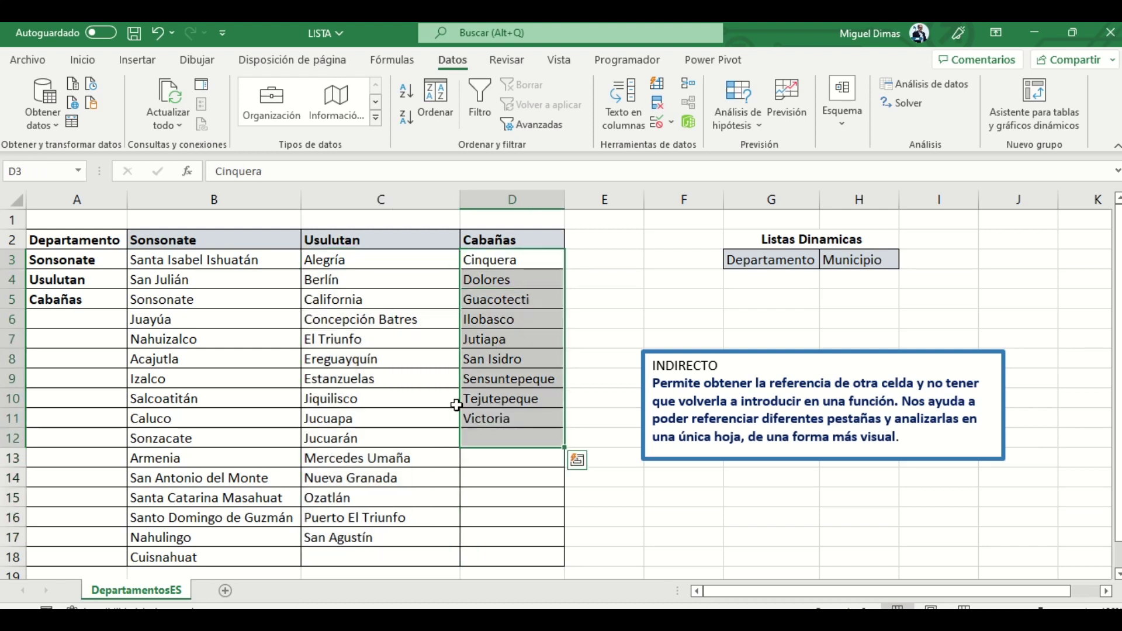
{"action": "left_click", "coordinate": [192, 239]}
{"action": "left_click", "coordinate": [100, 260]}
{"action": "left_click", "coordinate": [164, 243]}
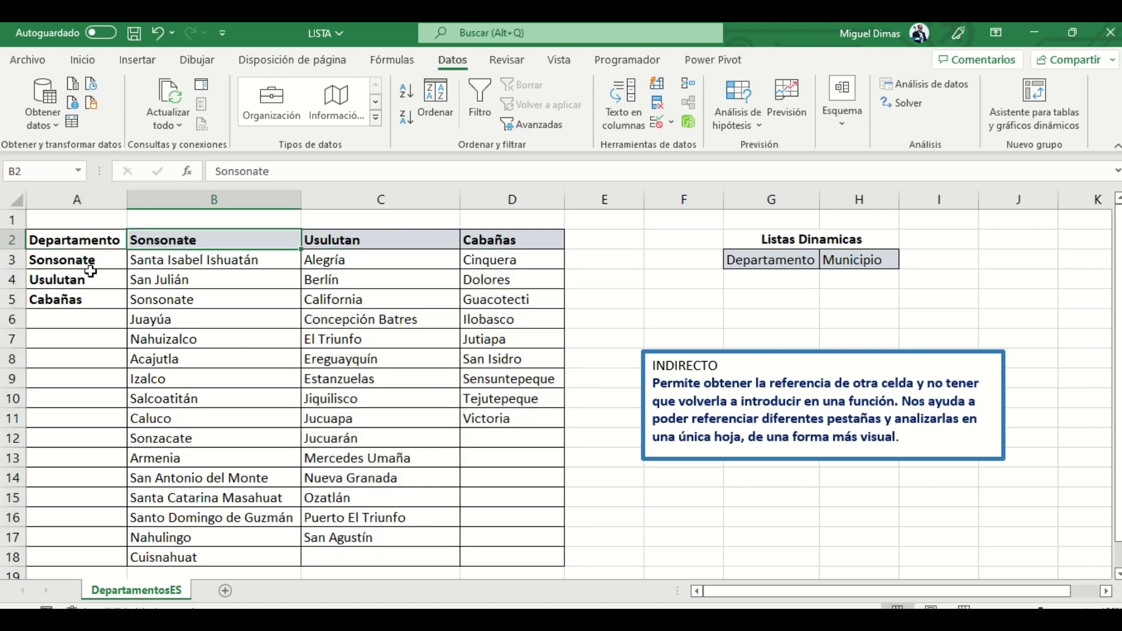
{"action": "left_click", "coordinate": [69, 283]}
{"action": "left_click", "coordinate": [357, 237]}
{"action": "left_click", "coordinate": [97, 304]}
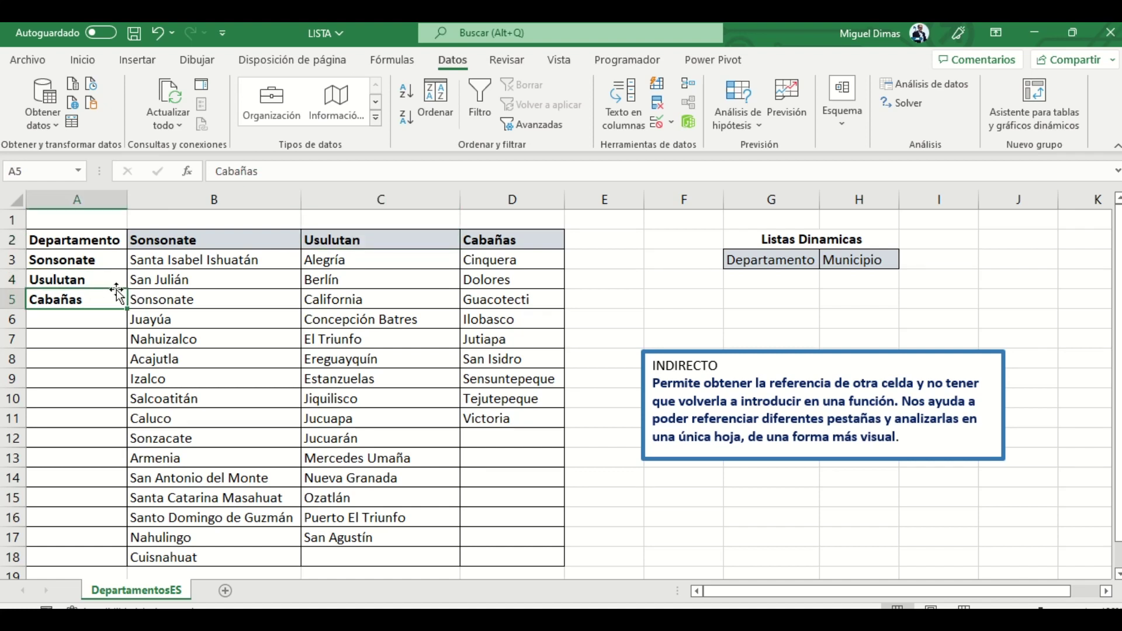
{"action": "left_click", "coordinate": [112, 262]}
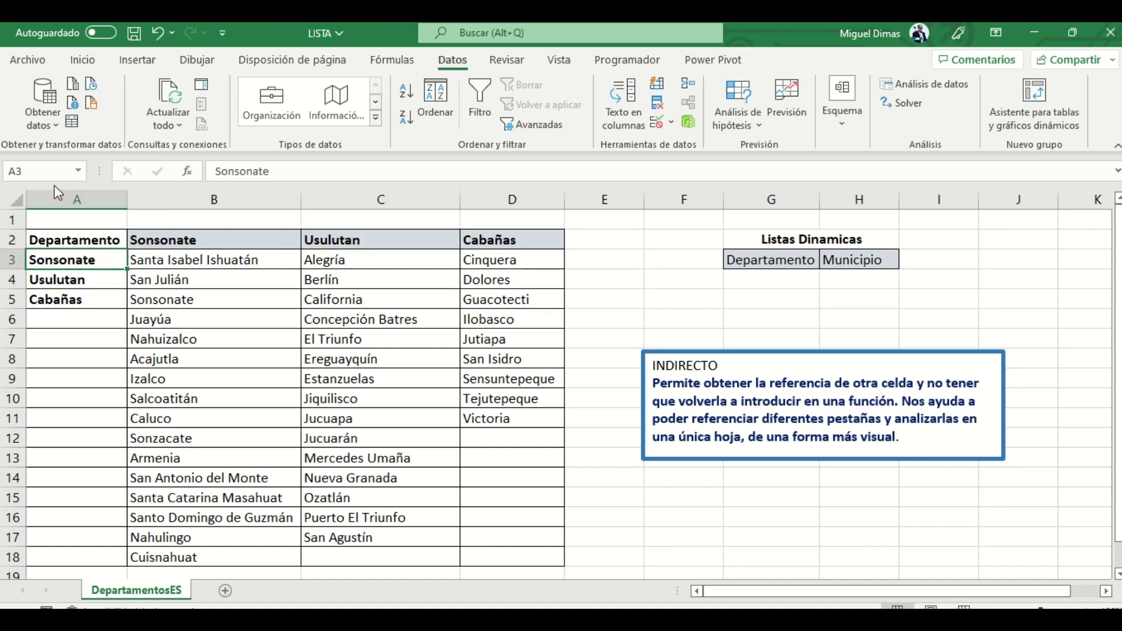
{"action": "left_click", "coordinate": [52, 171]}
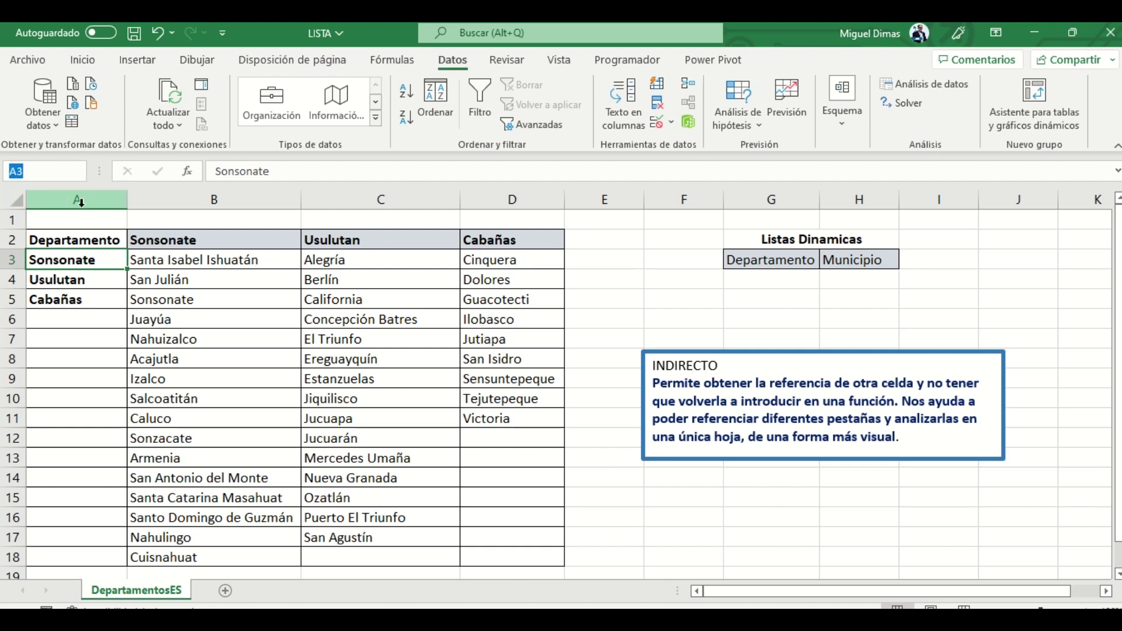
Name the department list A3:A5 'Departamento' in the Name Box
{"action": "type", "text": "De"}
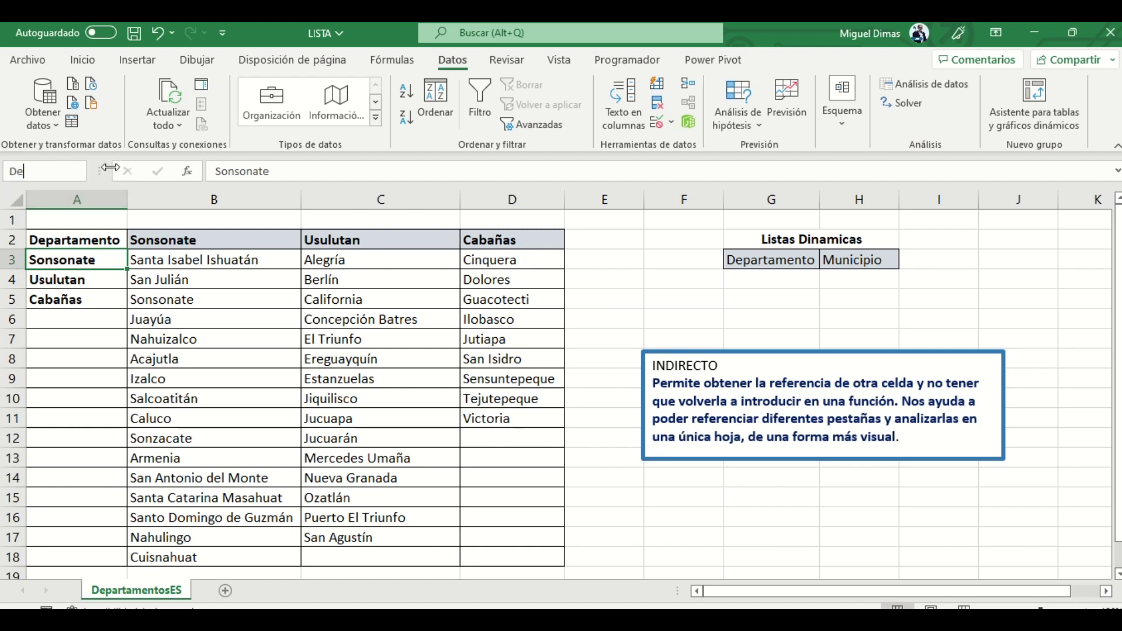
{"action": "key", "text": "BackSpace"}
{"action": "key", "text": "BackSpace"}
{"action": "left_click_drag", "start_coordinate": [107, 259], "coordinate": [108, 300]}
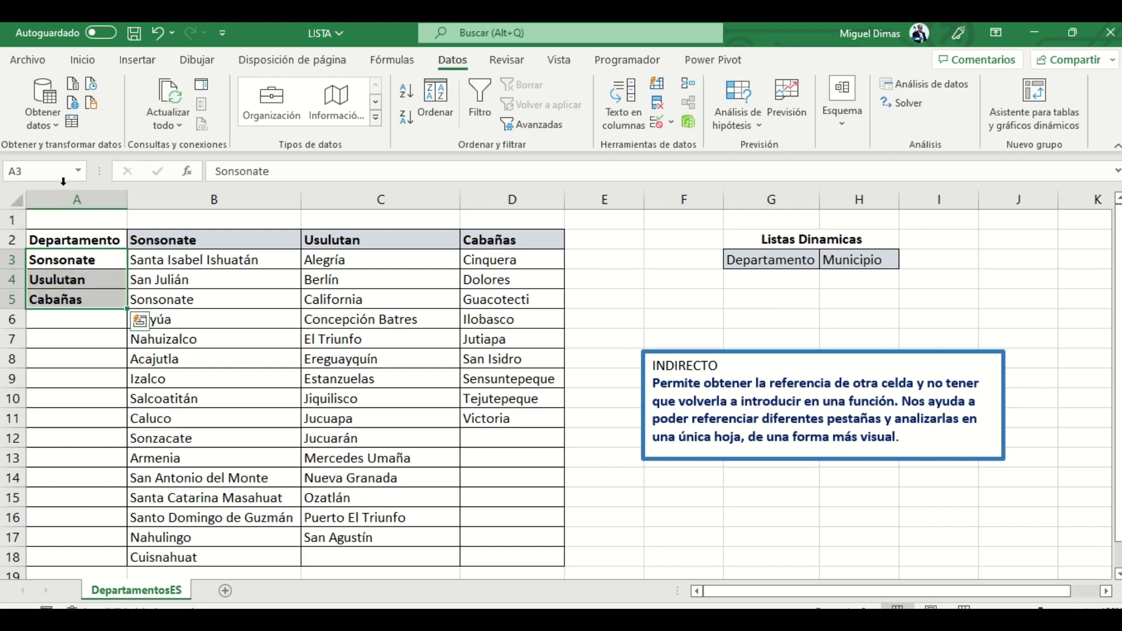
{"action": "left_click", "coordinate": [45, 164]}
{"action": "type", "text": "De"}
{"action": "type", "text": "partam"}
{"action": "type", "text": "ento"}
{"action": "key", "text": "Return"}
Name B3:B18 'Sonsonate', C3:C17 'Usulutan' and D3:D11 'Cabañas' in the Name Box
{"action": "left_click_drag", "start_coordinate": [250, 260], "coordinate": [225, 558]}
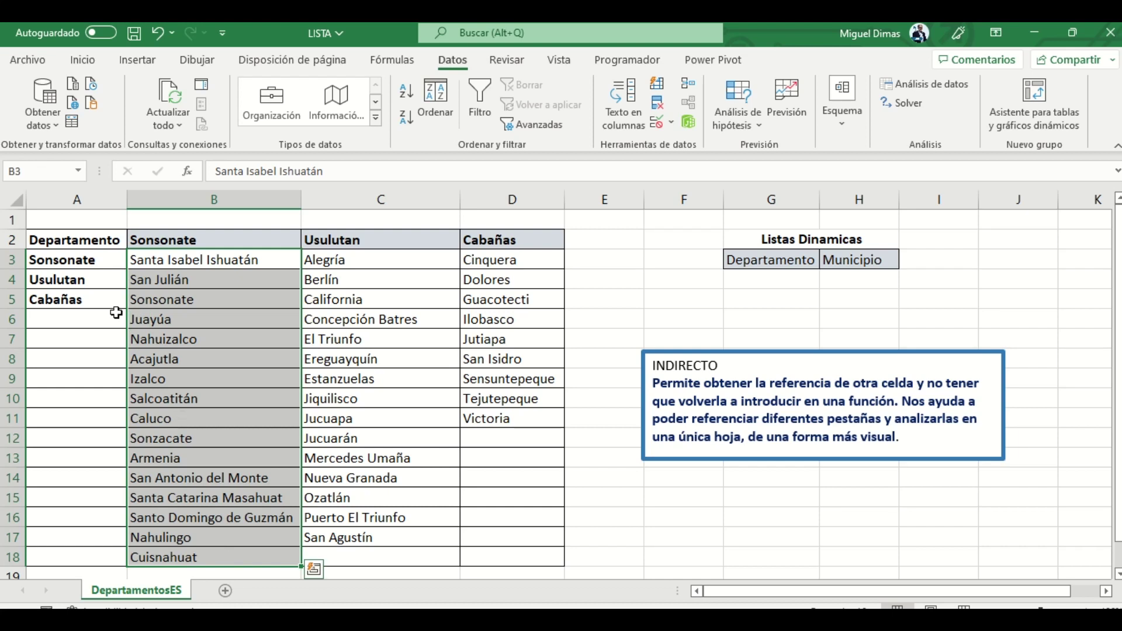
{"action": "left_click", "coordinate": [46, 171]}
{"action": "type", "text": "Sonsonate"}
{"action": "key", "text": "Return"}
{"action": "left_click", "coordinate": [379, 262]}
{"action": "left_click_drag", "start_coordinate": [382, 286], "coordinate": [371, 536]}
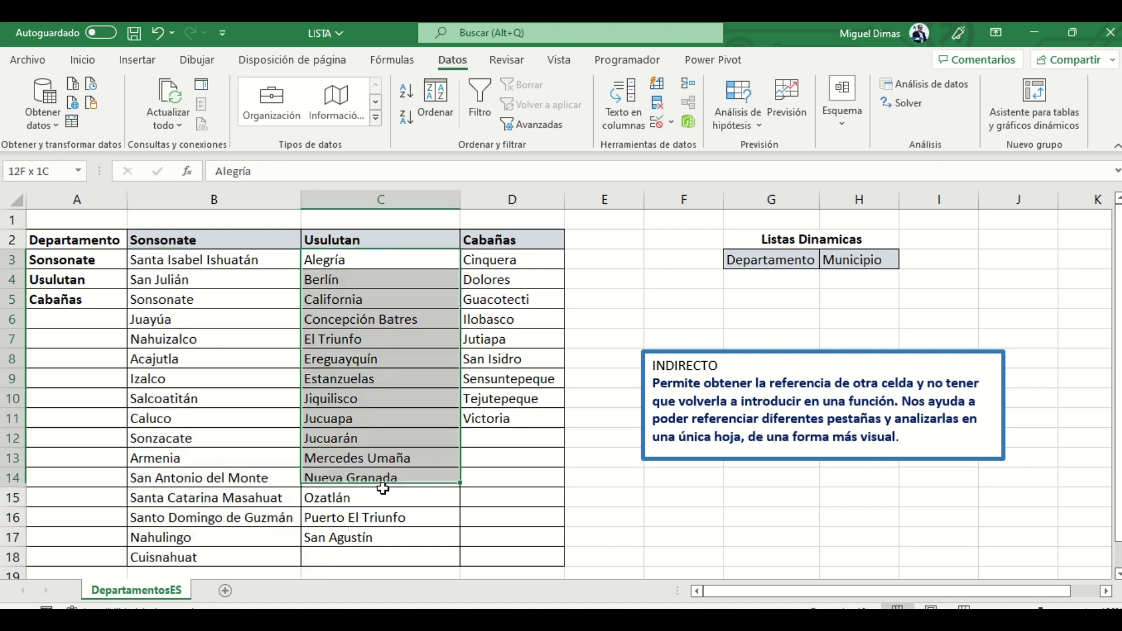
{"action": "left_click", "coordinate": [35, 172]}
{"action": "type", "text": "Usulutan"}
{"action": "key", "text": "Return"}
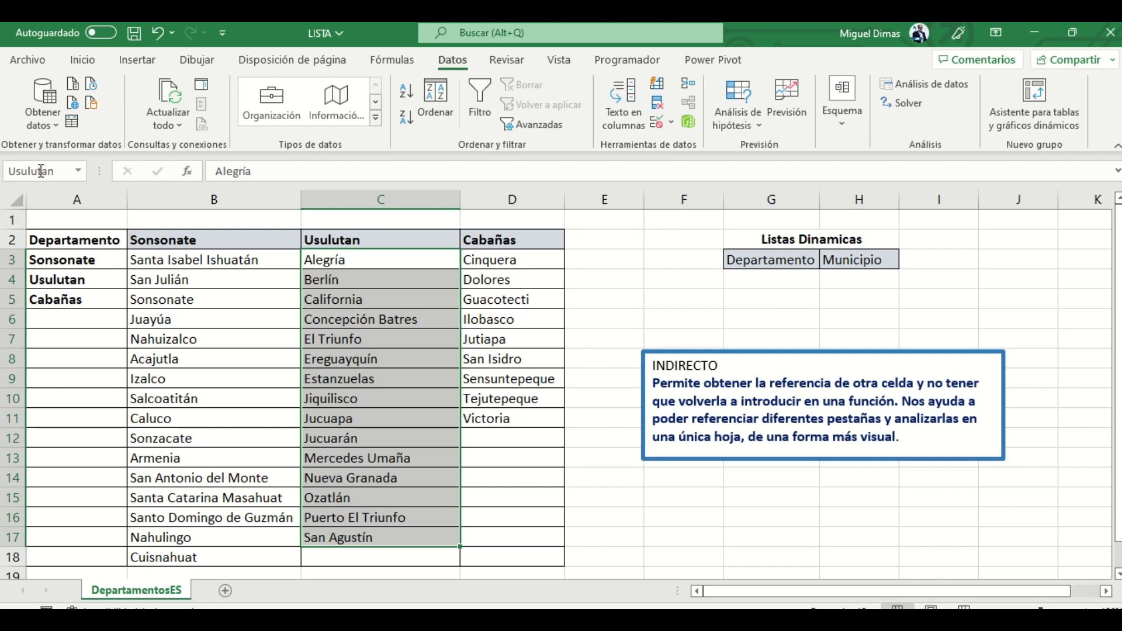
{"action": "left_click_drag", "start_coordinate": [490, 261], "coordinate": [489, 419]}
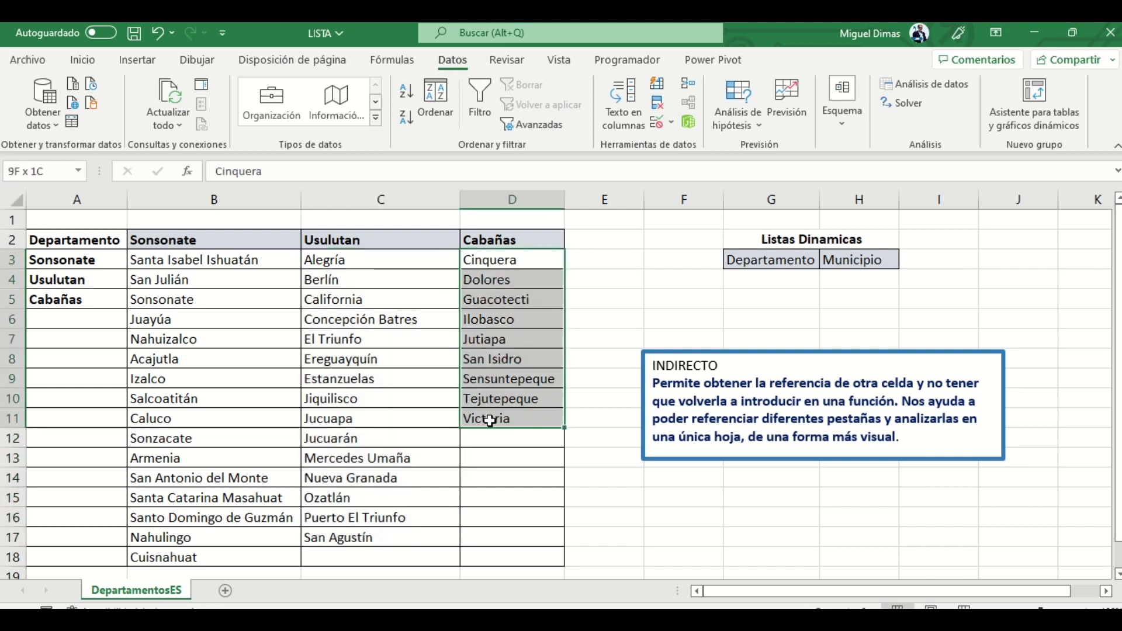
{"action": "left_click", "coordinate": [49, 171]}
{"action": "type", "text": "Cabañas"}
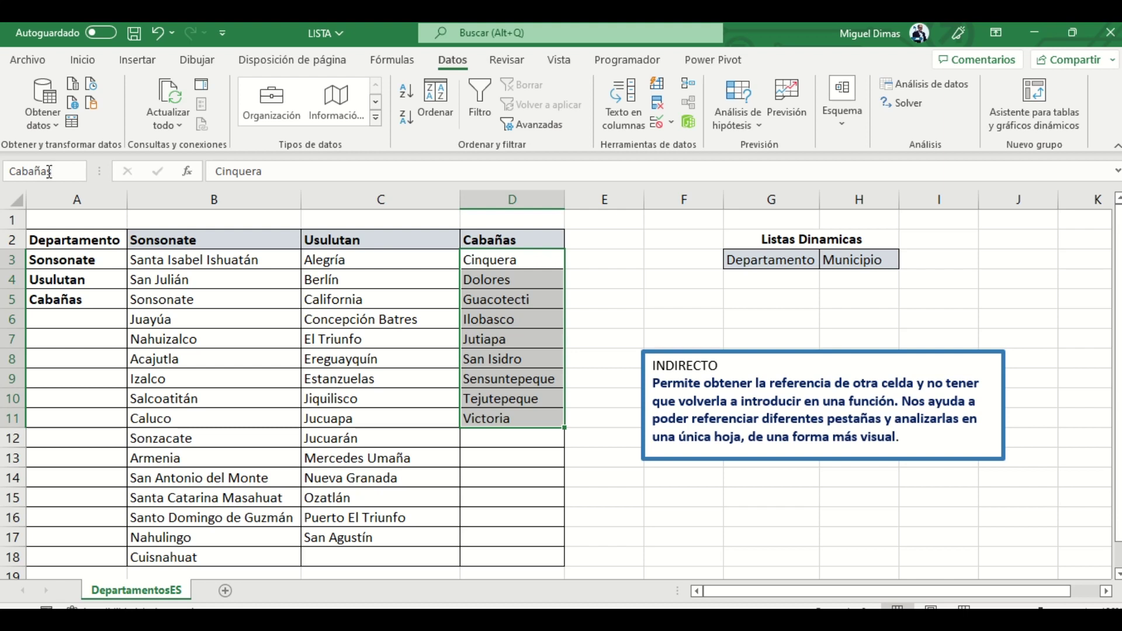
{"action": "key", "text": "Return"}
{"action": "left_click", "coordinate": [594, 258]}
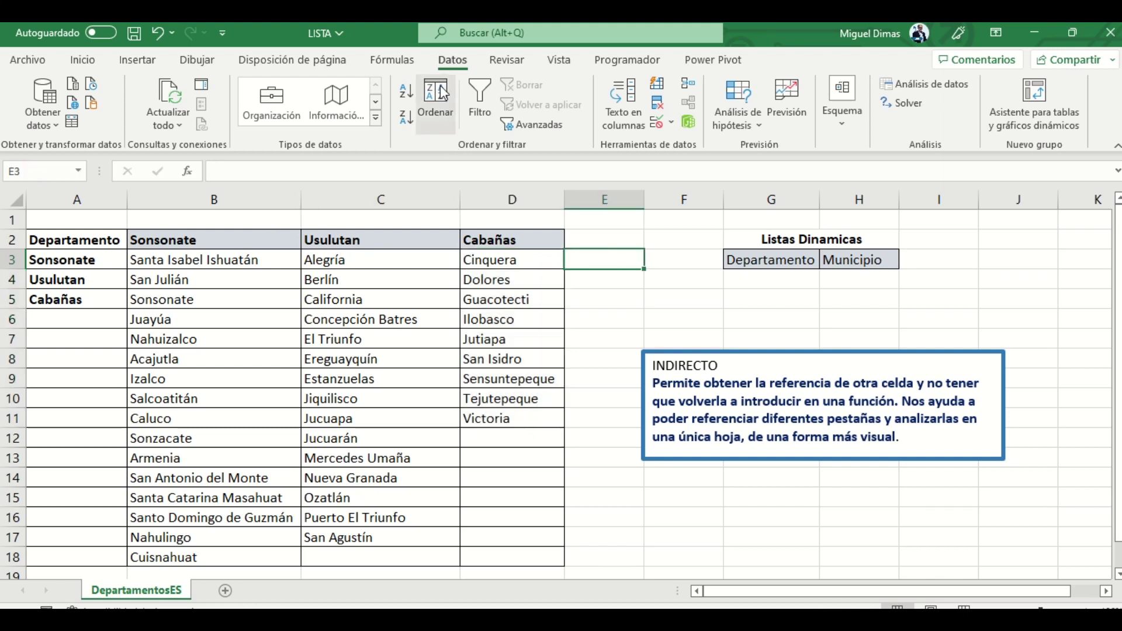
{"action": "left_click", "coordinate": [388, 64]}
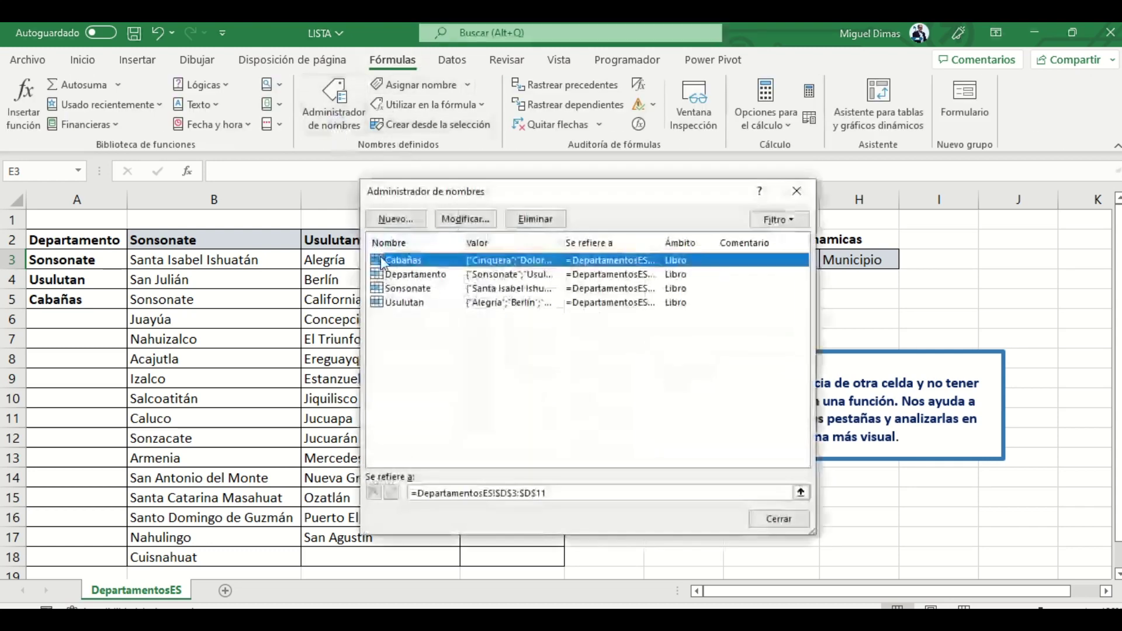
{"action": "left_click", "coordinate": [395, 287]}
{"action": "left_click", "coordinate": [392, 304]}
{"action": "left_click", "coordinate": [392, 289]}
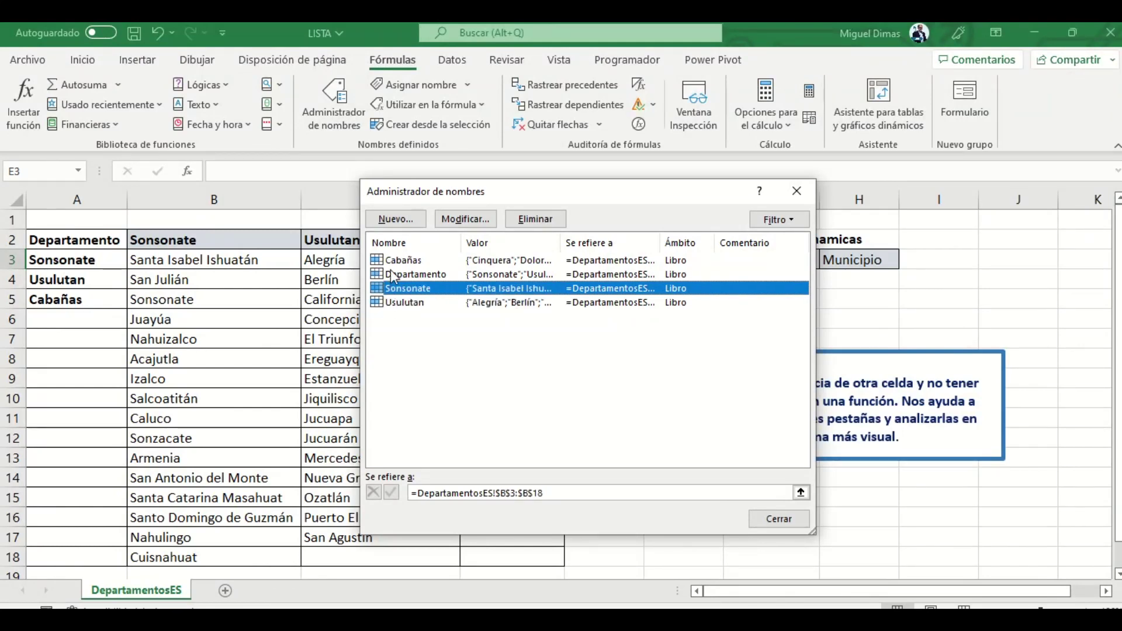
{"action": "left_click", "coordinate": [393, 261]}
{"action": "left_click", "coordinate": [402, 275]}
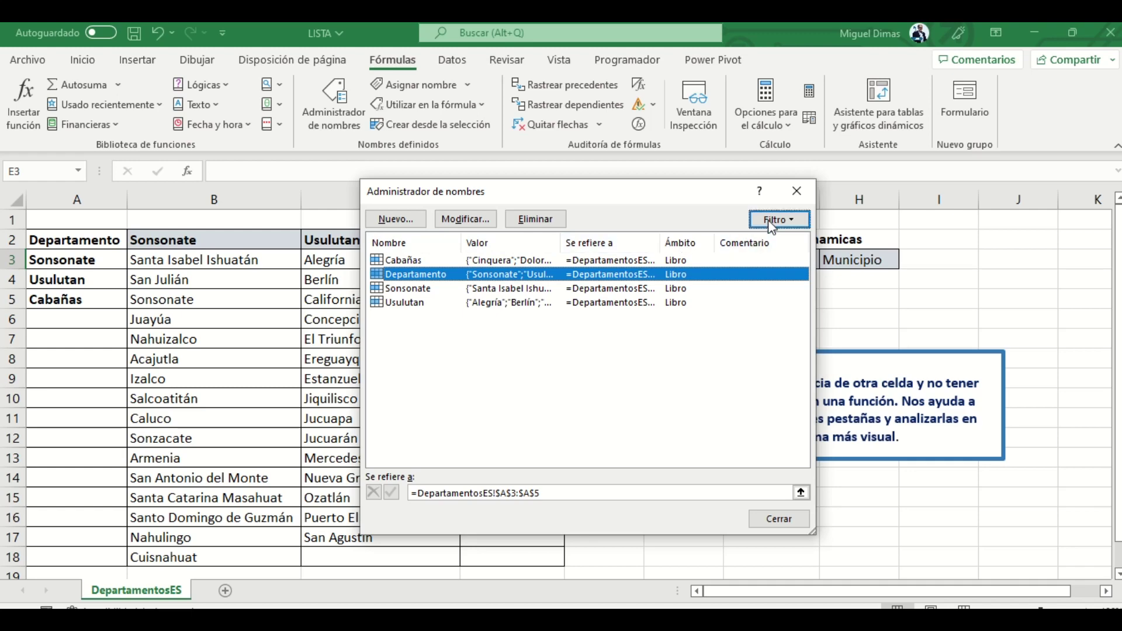
{"action": "left_click", "coordinate": [793, 204]}
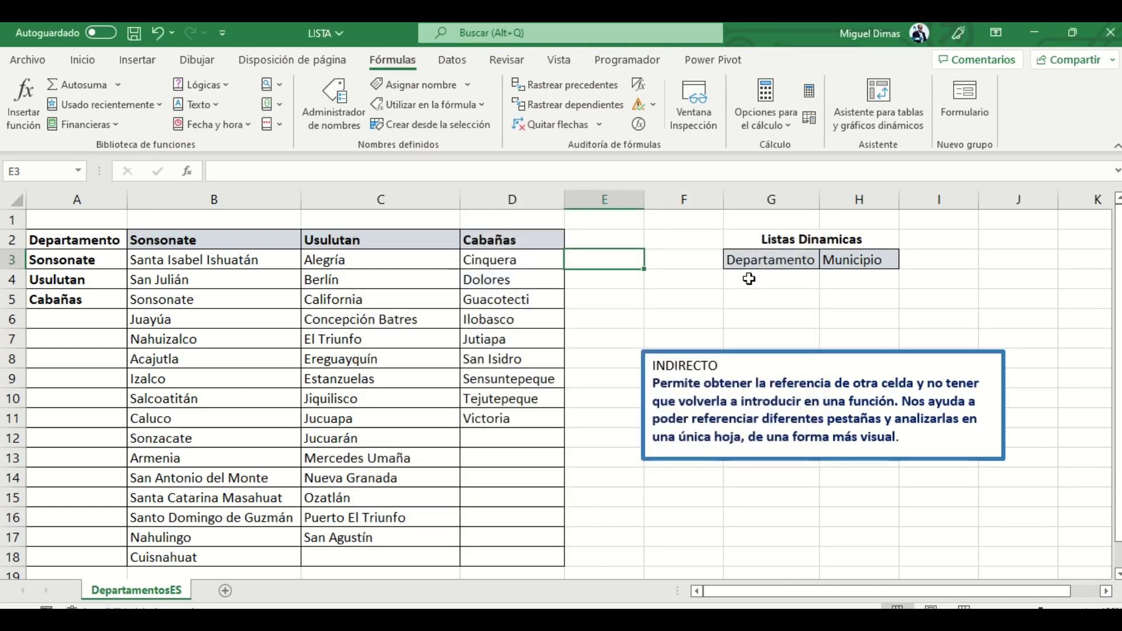
Name cell G4 'Dep' in the Name Box
{"action": "left_click", "coordinate": [752, 279]}
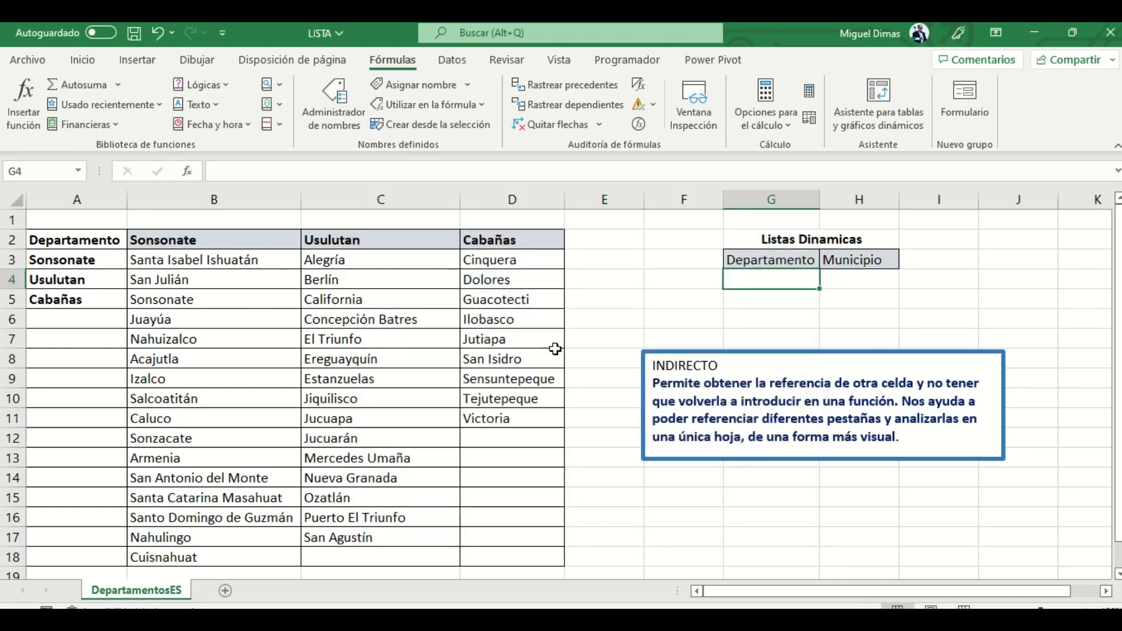
{"action": "left_click", "coordinate": [39, 173]}
{"action": "type", "text": "D"}
{"action": "type", "text": "ep"}
{"action": "key", "text": "Return"}
{"action": "left_click", "coordinate": [850, 305]}
{"action": "left_click", "coordinate": [787, 281]}
{"action": "left_click", "coordinate": [447, 61]}
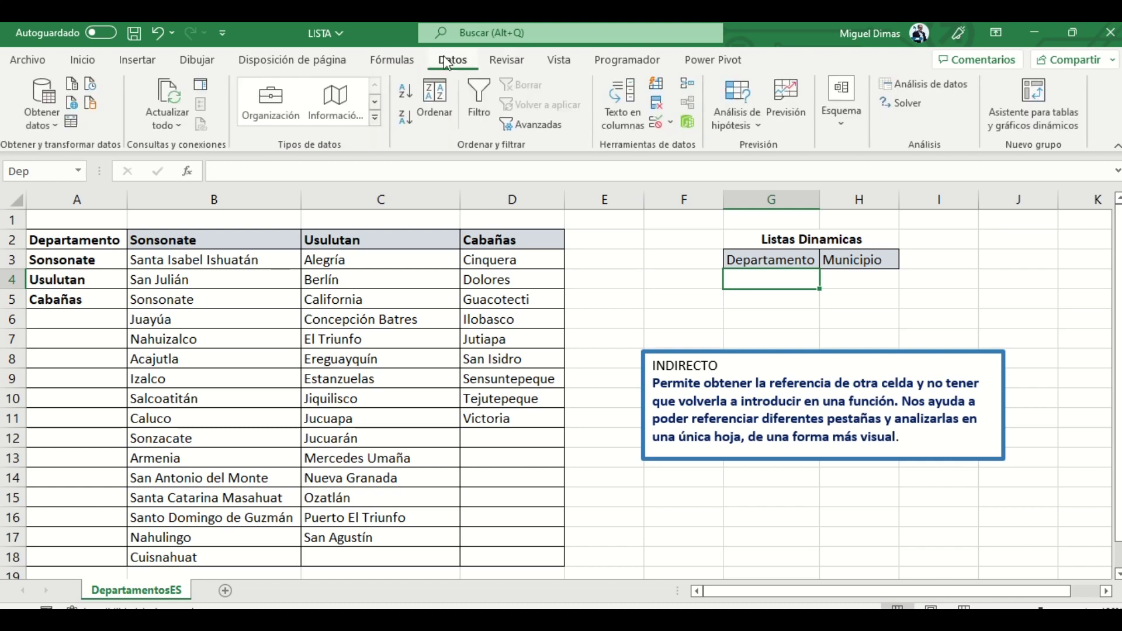
Give G4 a Lista data validation with source =Departamento
{"action": "left_click", "coordinate": [672, 124]}
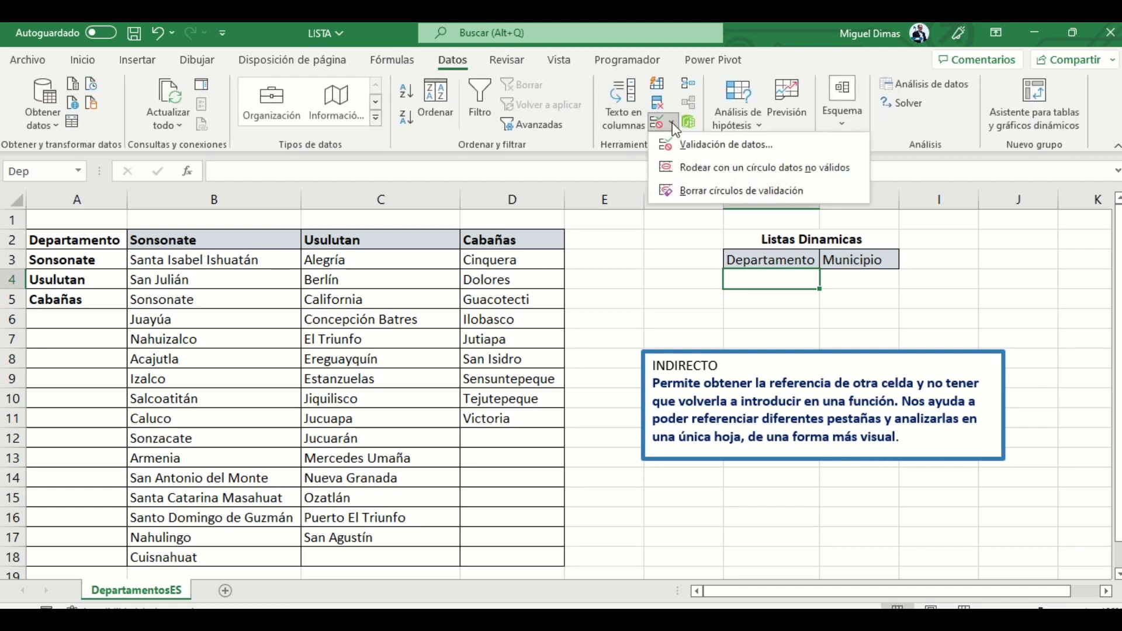
{"action": "left_click", "coordinate": [690, 143]}
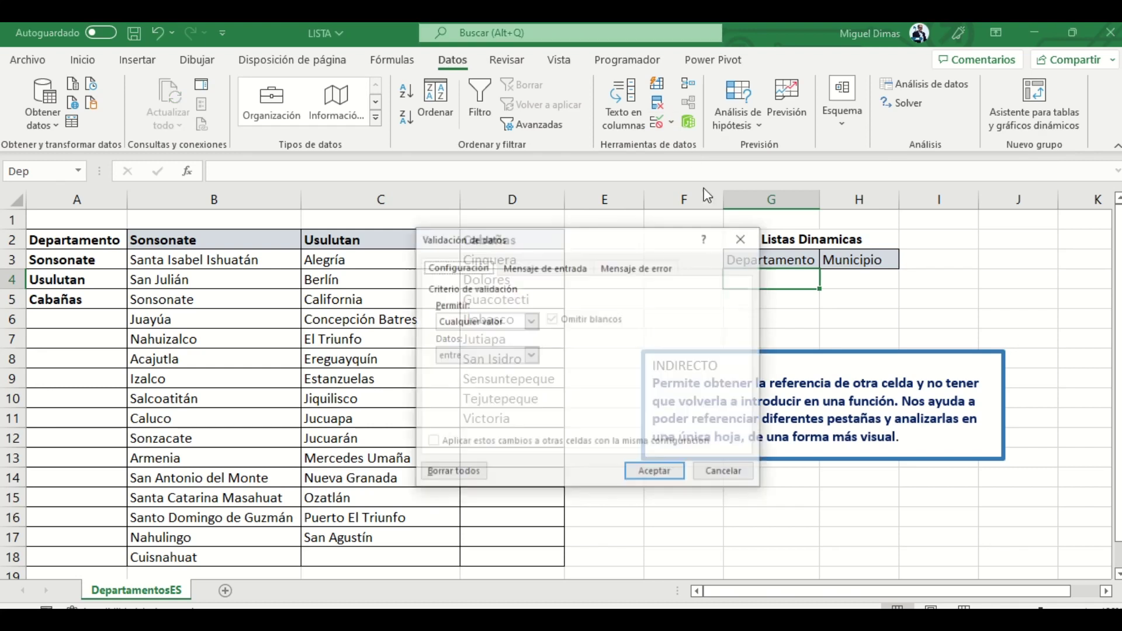
{"action": "left_click_drag", "start_coordinate": [557, 239], "coordinate": [603, 282]}
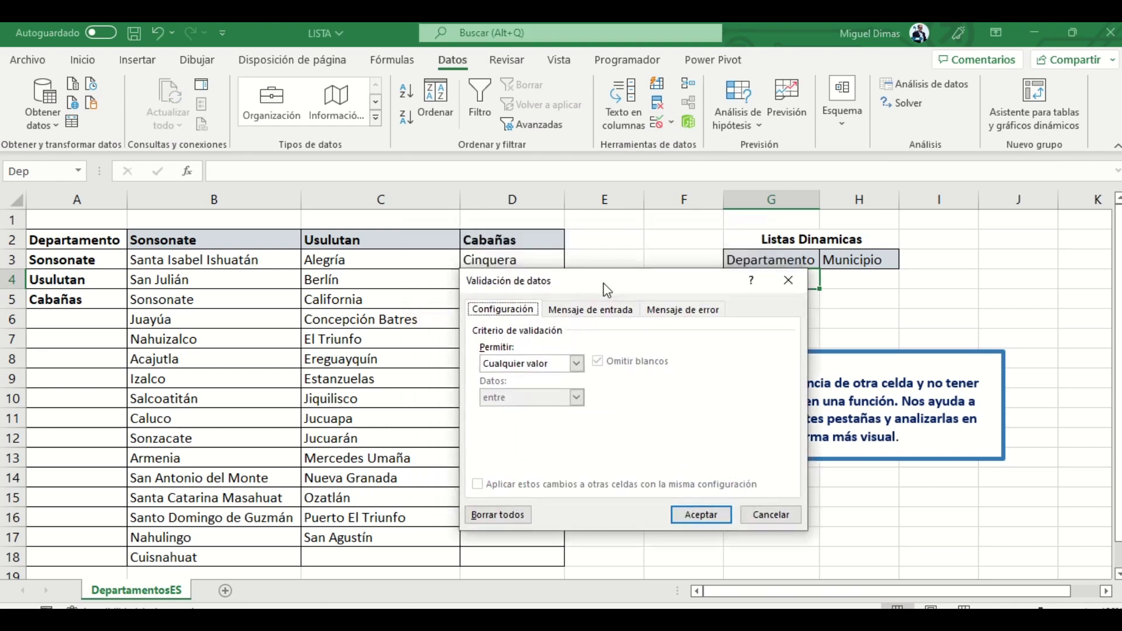
{"action": "left_click", "coordinate": [577, 364]}
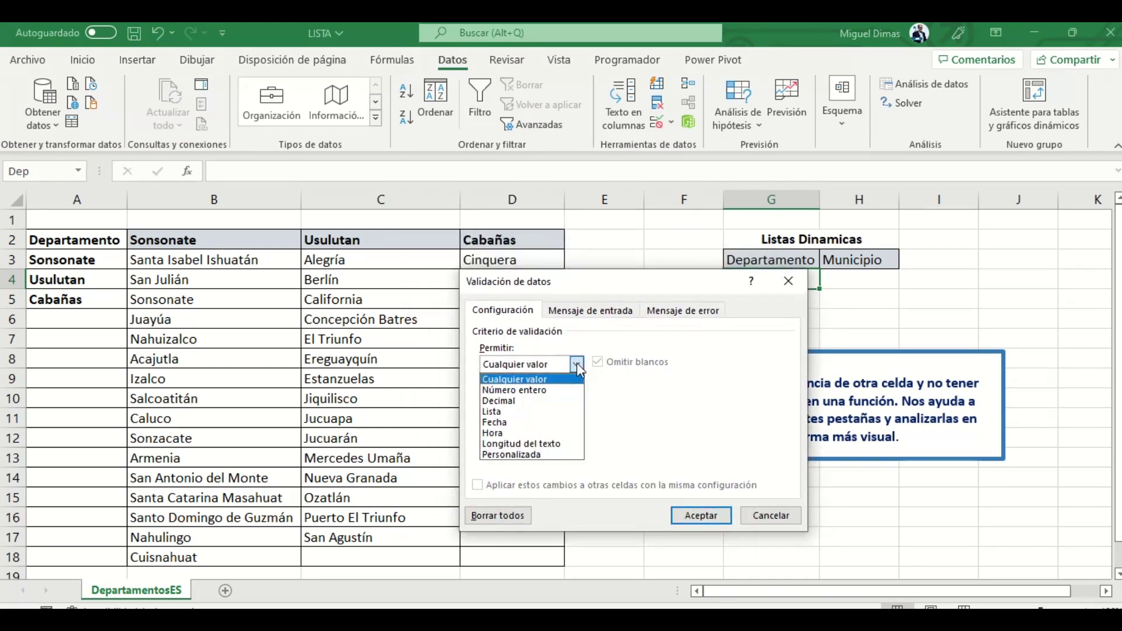
{"action": "left_click", "coordinate": [509, 412]}
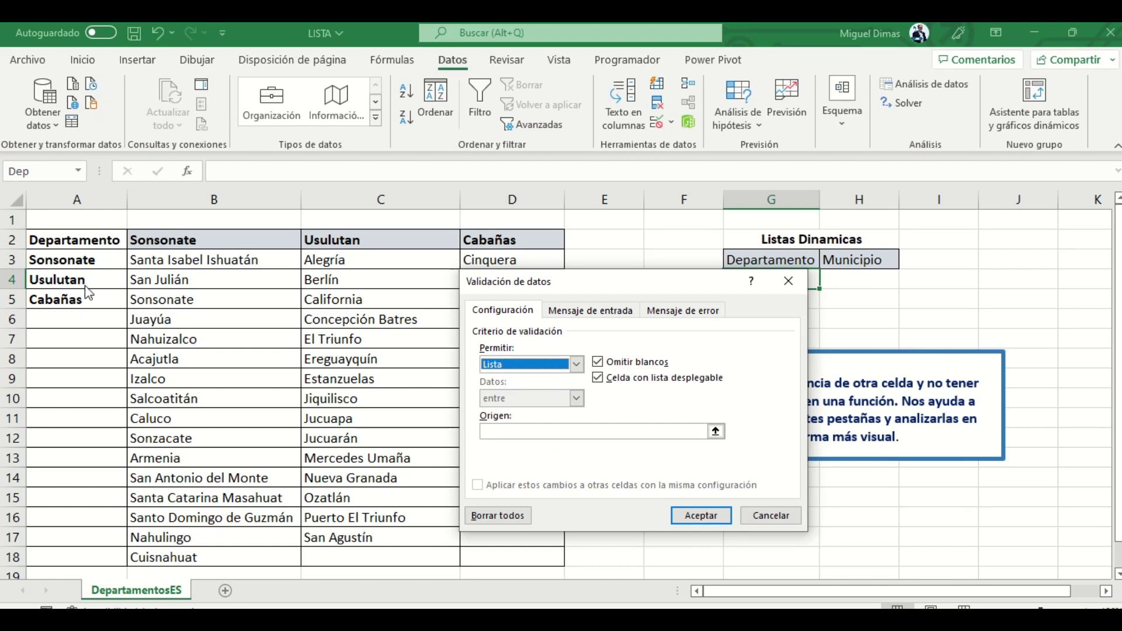
{"action": "left_click", "coordinate": [504, 437]}
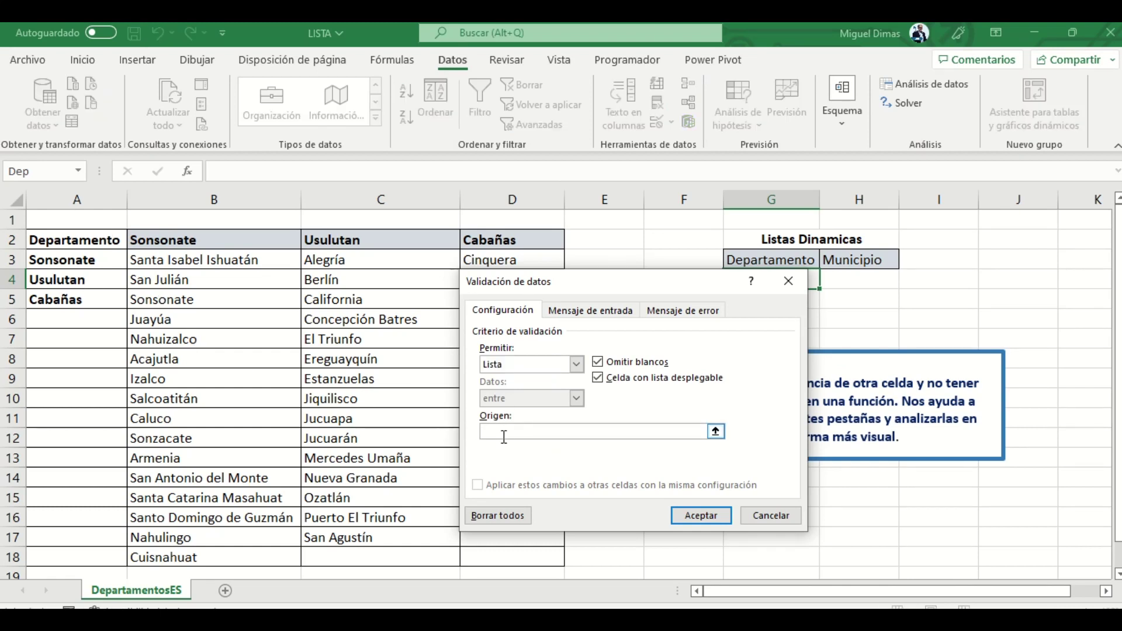
{"action": "type", "text": "="}
{"action": "type", "text": "D"}
{"action": "type", "text": "epartamento"}
{"action": "left_click", "coordinate": [682, 514]}
{"action": "left_click", "coordinate": [835, 281]}
{"action": "left_click", "coordinate": [792, 280]}
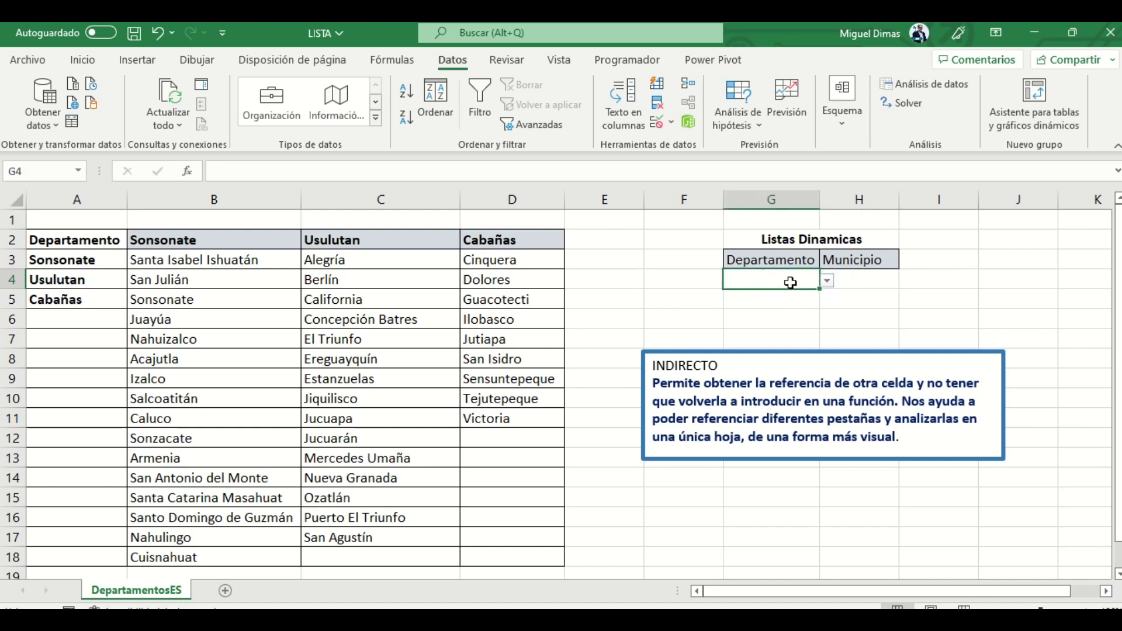
Cycle G4's dropdown through Sonsonate, Usulutan and Cabañas, finishing on Sonsonate
{"action": "left_click", "coordinate": [828, 282]}
{"action": "left_click", "coordinate": [741, 296]}
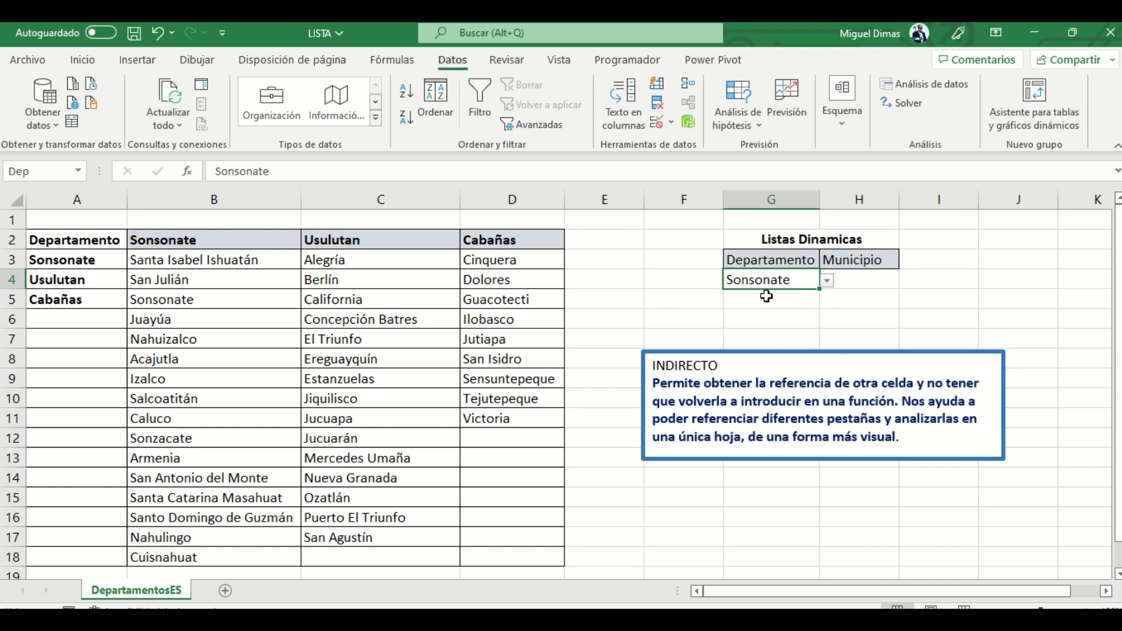
{"action": "left_click", "coordinate": [827, 285]}
{"action": "left_click", "coordinate": [806, 309]}
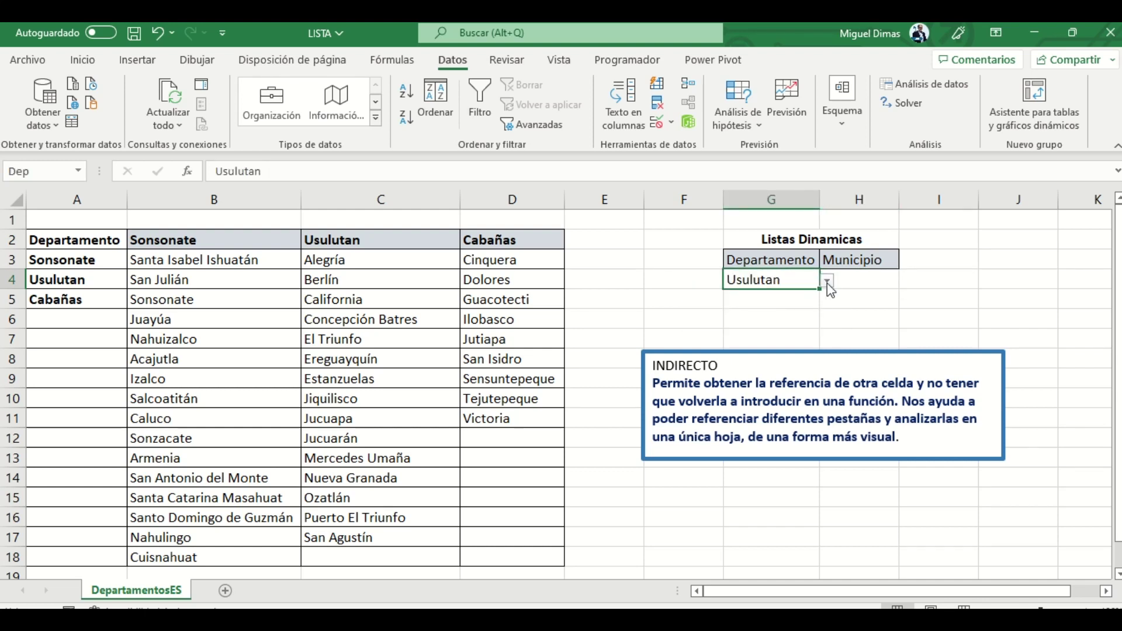
{"action": "left_click", "coordinate": [827, 283]}
{"action": "left_click", "coordinate": [754, 323]}
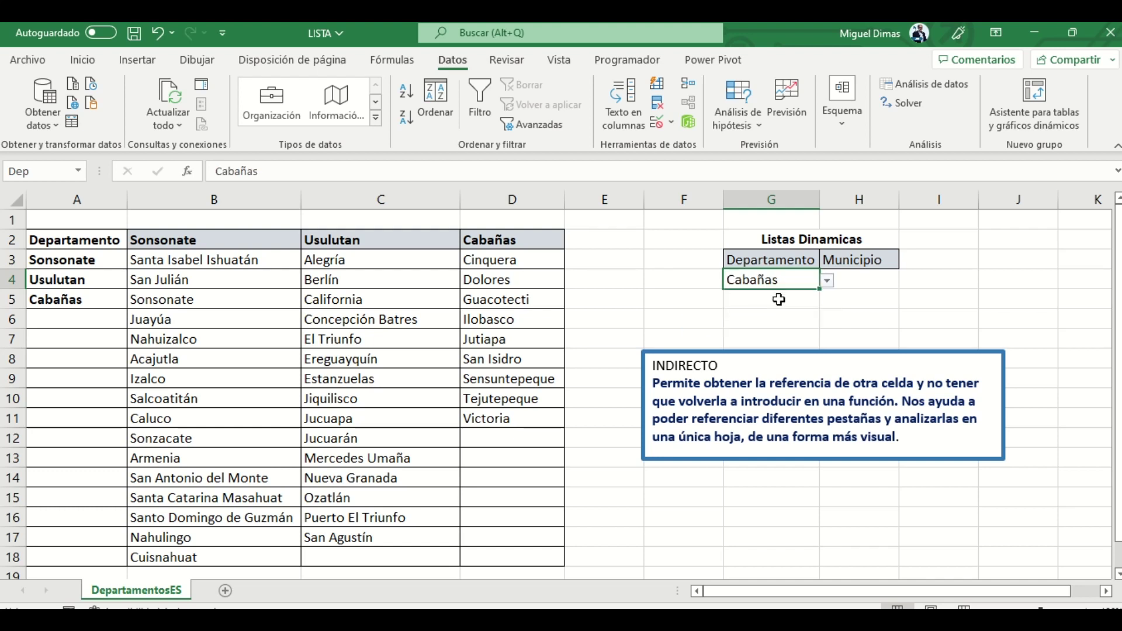
{"action": "left_click", "coordinate": [826, 281]}
{"action": "left_click", "coordinate": [750, 298]}
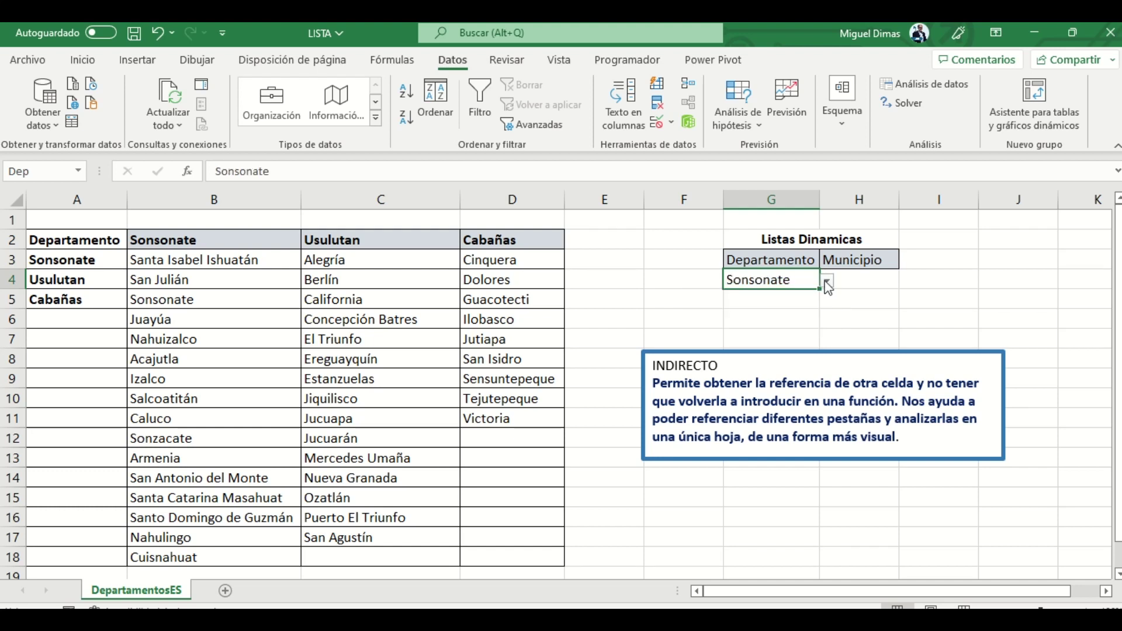
Check the Sonsonate municipalities in B3:B18, then reselect Municipio cell H4 for validation
{"action": "left_click", "coordinate": [862, 283]}
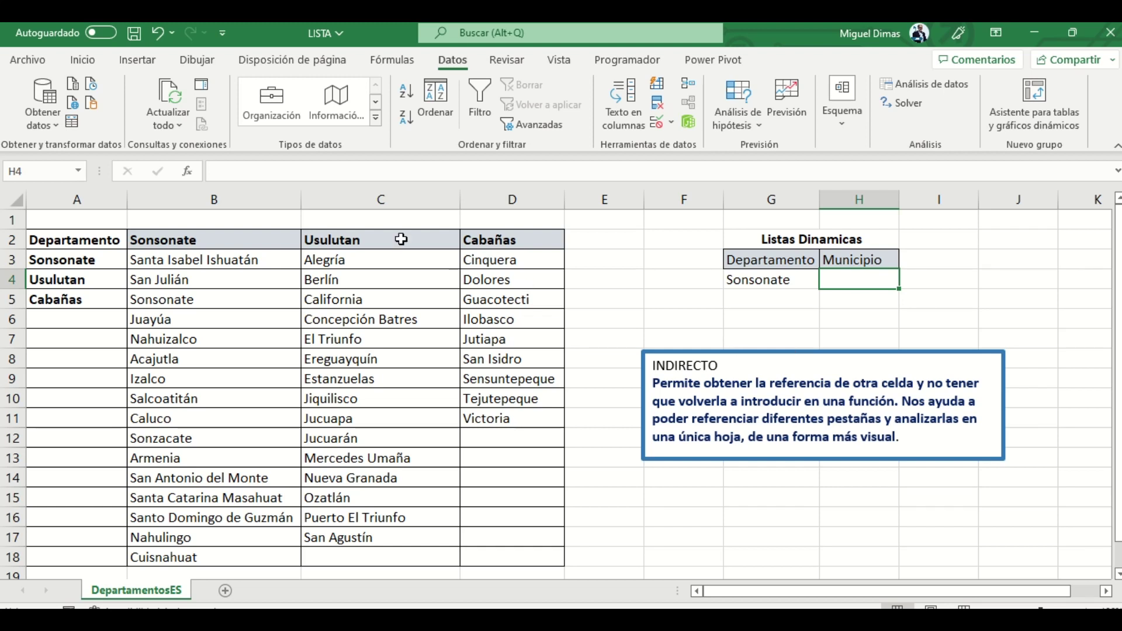
{"action": "left_click_drag", "start_coordinate": [221, 259], "coordinate": [216, 557]}
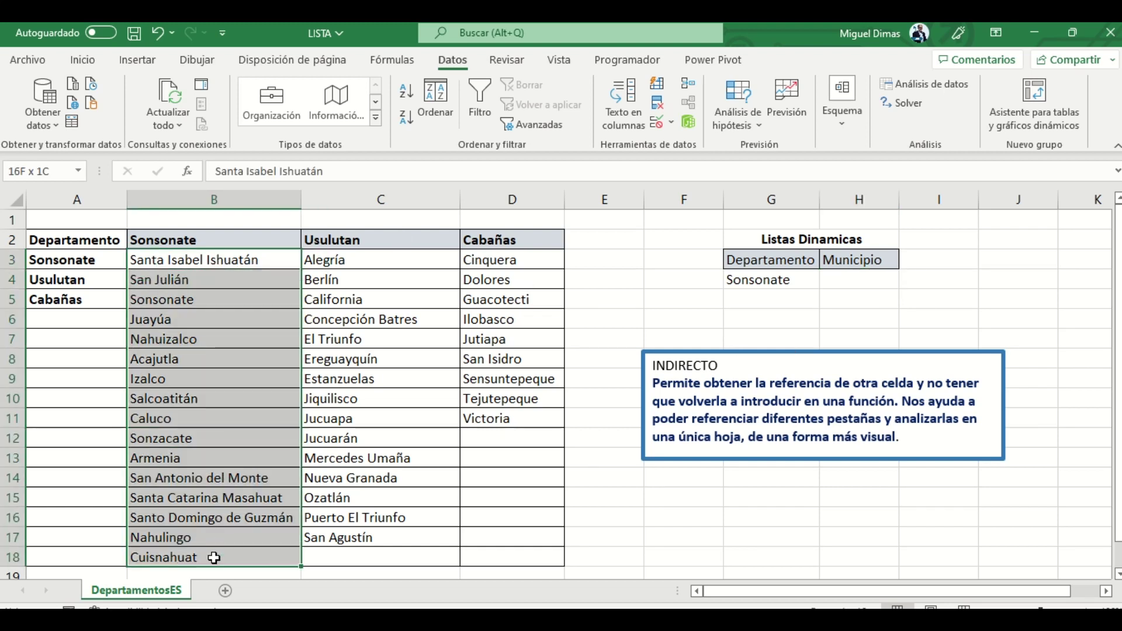
{"action": "left_click", "coordinate": [847, 277]}
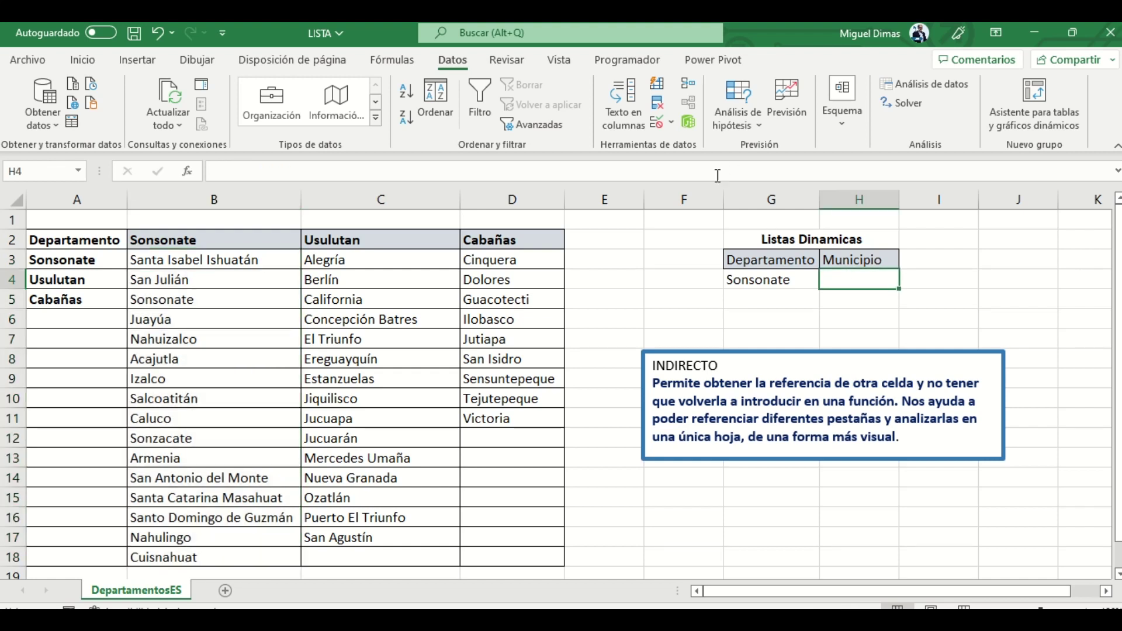
{"action": "left_click", "coordinate": [672, 124]}
Give H4 a Lista data validation with source =INDIRECTO(Dep)
{"action": "left_click", "coordinate": [675, 144]}
{"action": "left_click", "coordinate": [527, 365]}
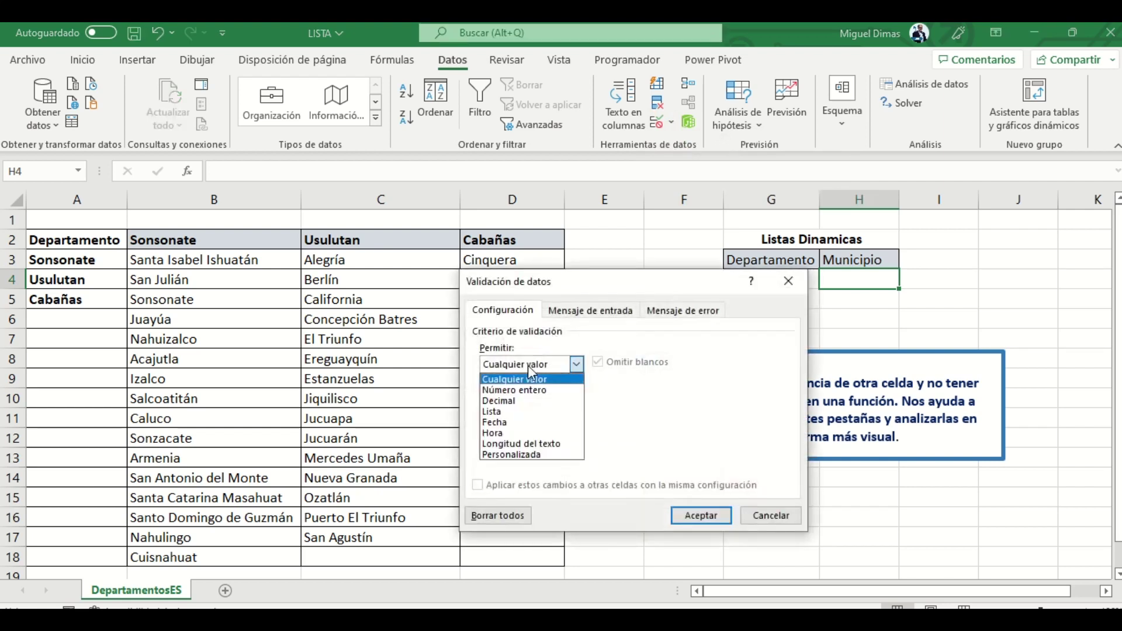
{"action": "left_click", "coordinate": [502, 412]}
{"action": "left_click", "coordinate": [500, 431]}
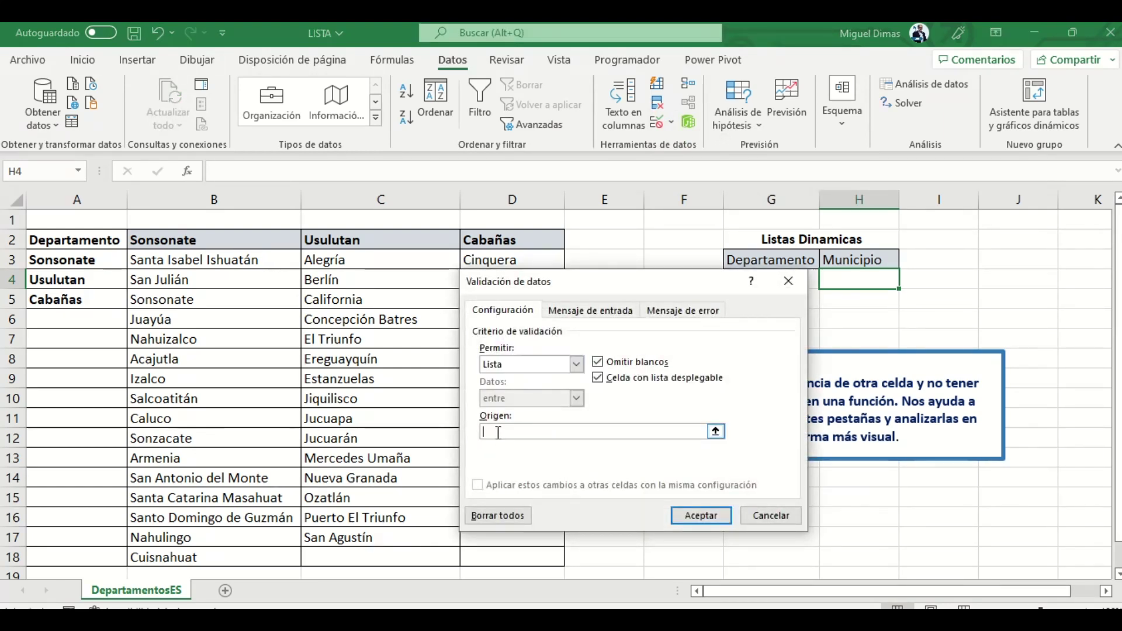
{"action": "type", "text": "="}
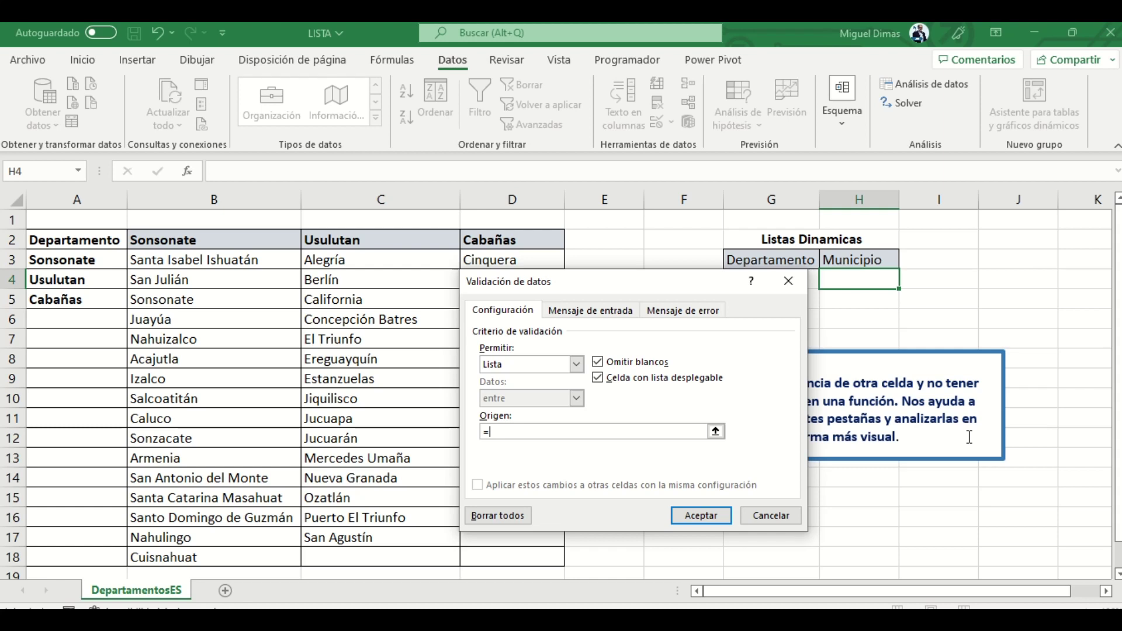
{"action": "type", "text": "INDI"}
{"action": "type", "text": "RECTO"}
{"action": "type", "text": "("}
{"action": "type", "text": "Dep)"}
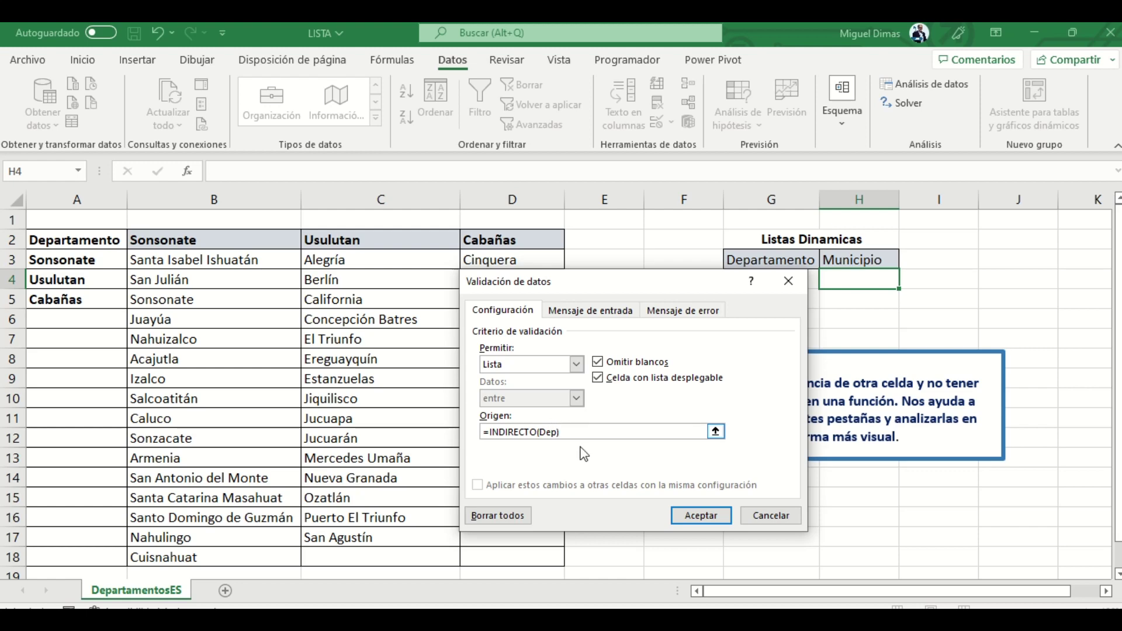
{"action": "left_click", "coordinate": [704, 515]}
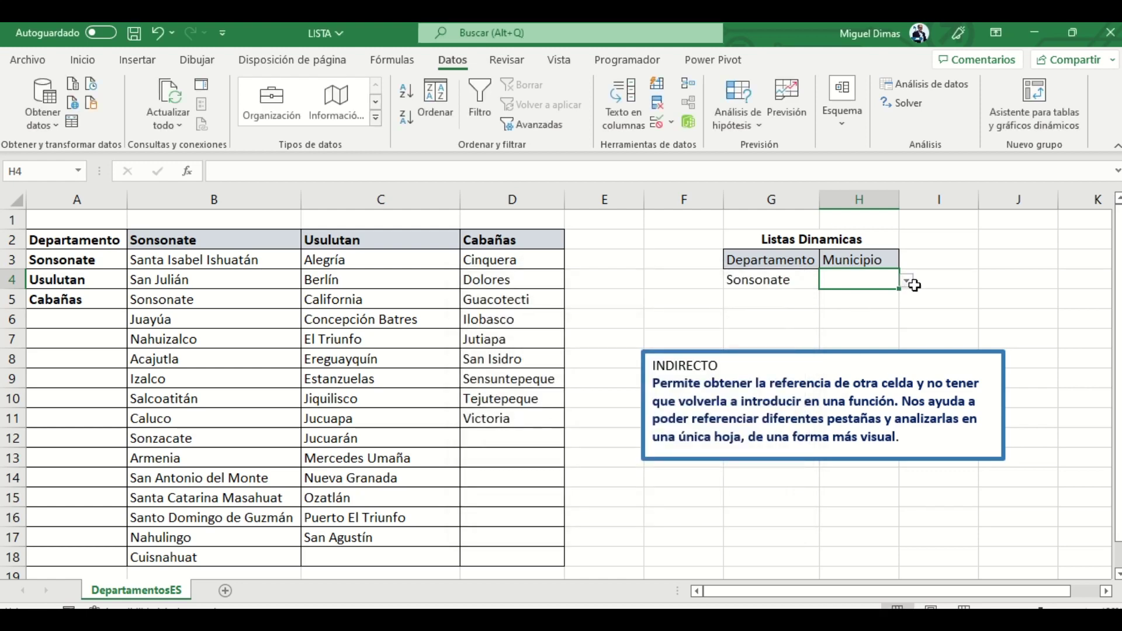
Switch G4 to Usulutan and pick Nueva Granada from H4's municipality list
{"action": "left_click", "coordinate": [907, 281]}
{"action": "mouse_move", "coordinate": [900, 329]}
{"action": "left_mouse_down"}
{"action": "mouse_move", "coordinate": [905, 359]}
{"action": "mouse_move", "coordinate": [903, 318]}
{"action": "left_mouse_up"}
{"action": "left_click", "coordinate": [788, 286]}
{"action": "left_click", "coordinate": [787, 282]}
{"action": "left_click", "coordinate": [826, 281]}
{"action": "left_click", "coordinate": [768, 317]}
{"action": "left_click", "coordinate": [850, 283]}
{"action": "left_click", "coordinate": [906, 283]}
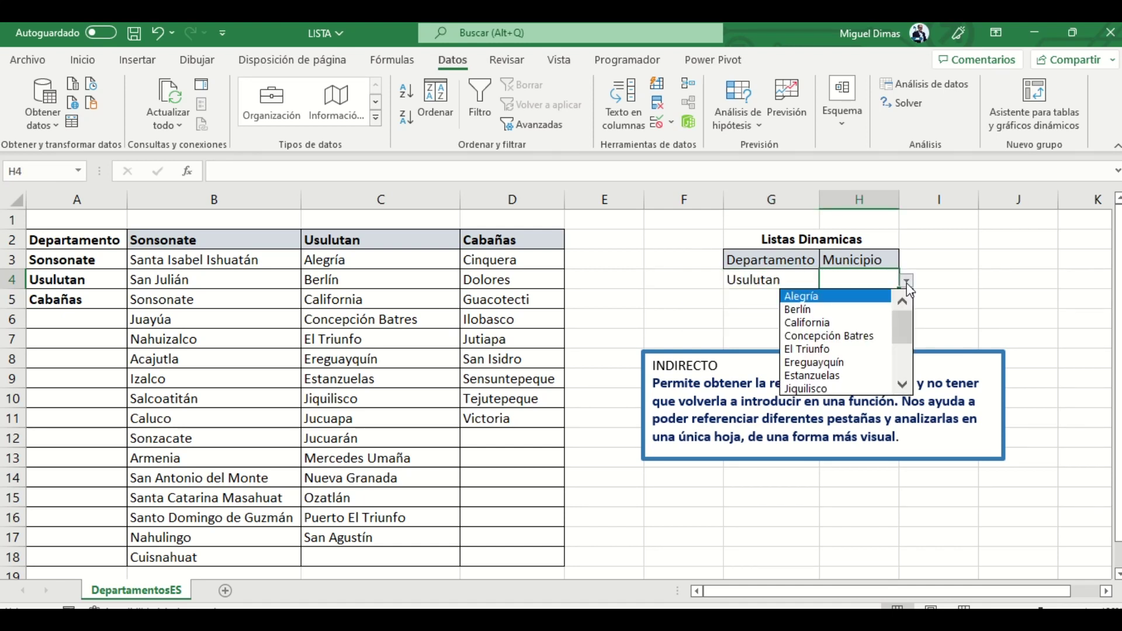
{"action": "left_click_drag", "start_coordinate": [907, 321], "coordinate": [894, 358]}
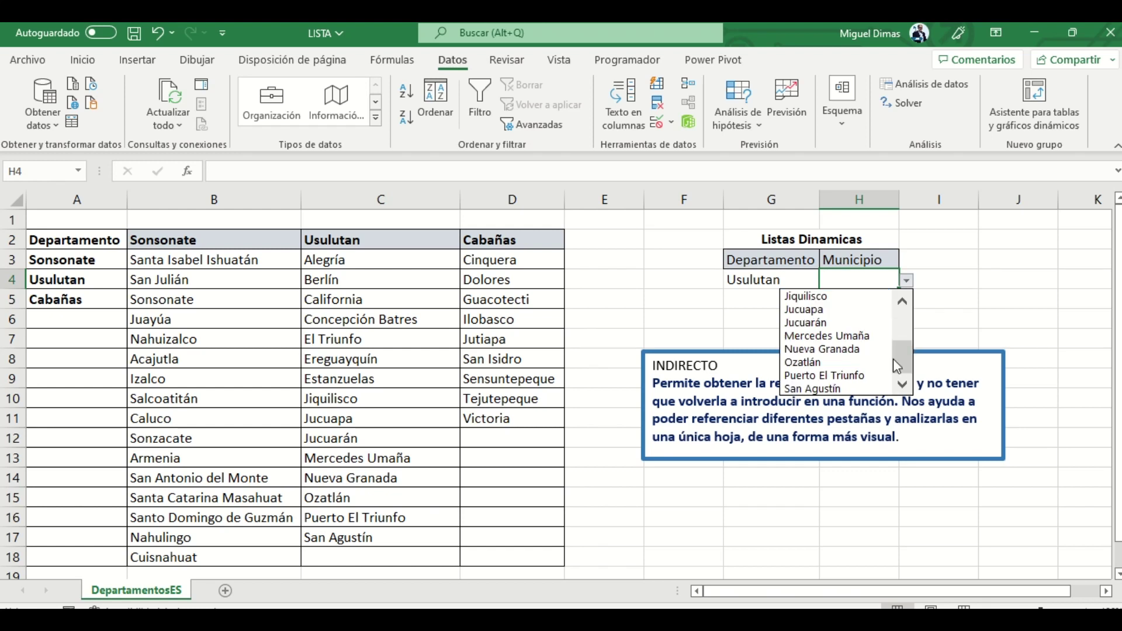
{"action": "left_click", "coordinate": [832, 349]}
Switch G4 to Cabañas and pick San Isidro in H4
{"action": "left_click", "coordinate": [783, 280]}
{"action": "left_click", "coordinate": [827, 283]}
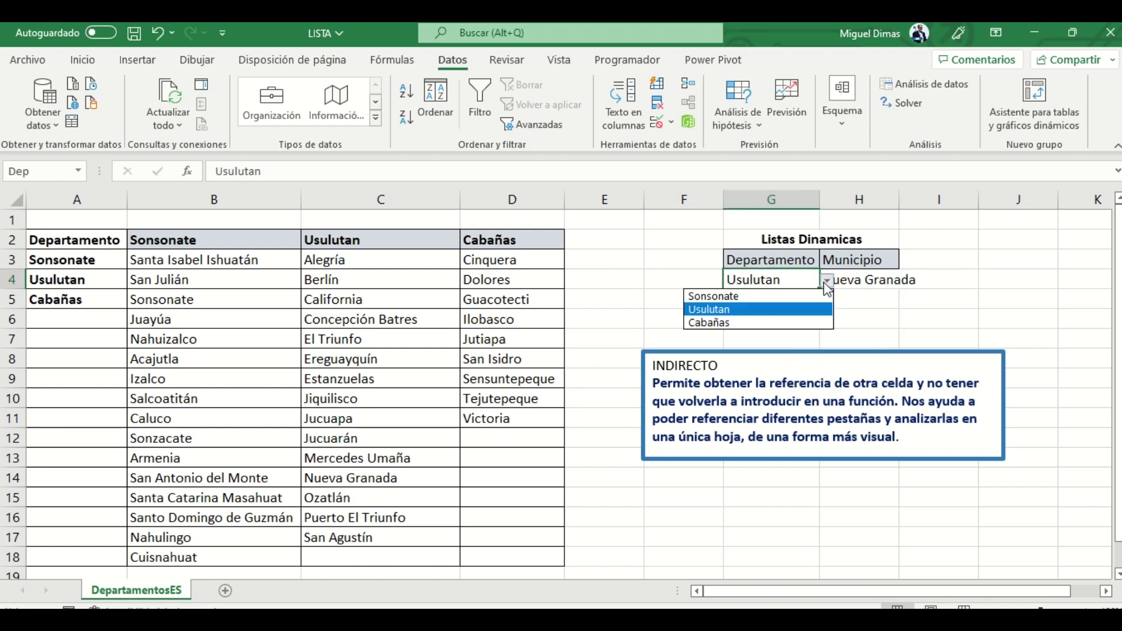
{"action": "left_click", "coordinate": [774, 322]}
{"action": "left_click", "coordinate": [871, 284]}
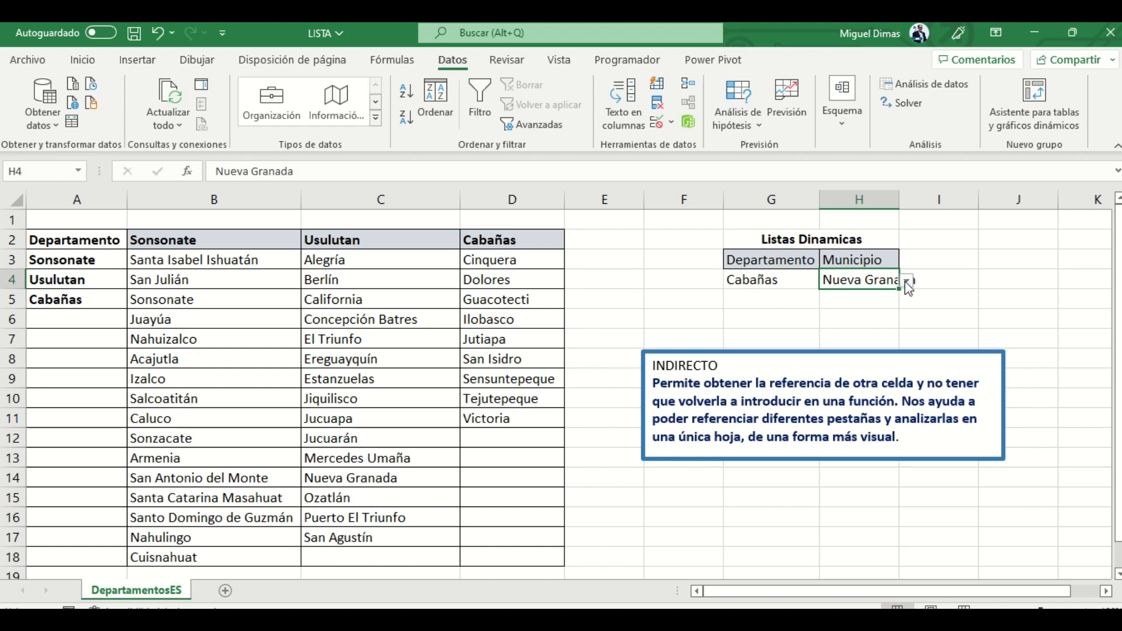
{"action": "left_click", "coordinate": [909, 286]}
{"action": "left_click", "coordinate": [847, 360]}
{"action": "left_click", "coordinate": [957, 318]}
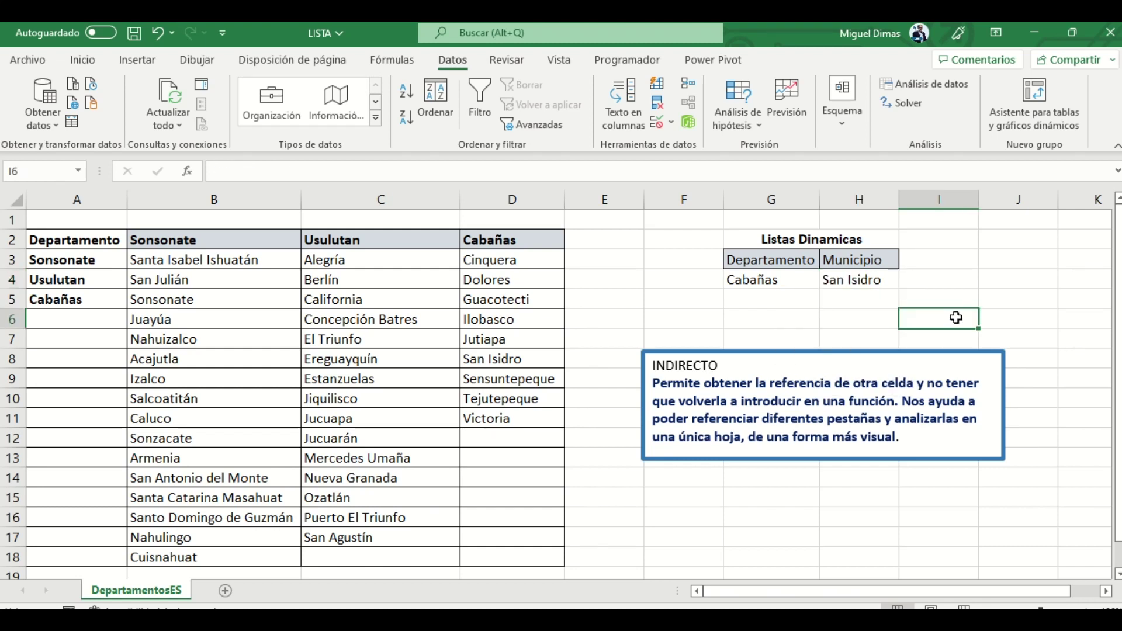
Set G4 back to Sonsonate and choose Juayúa in H4
{"action": "left_click", "coordinate": [778, 278]}
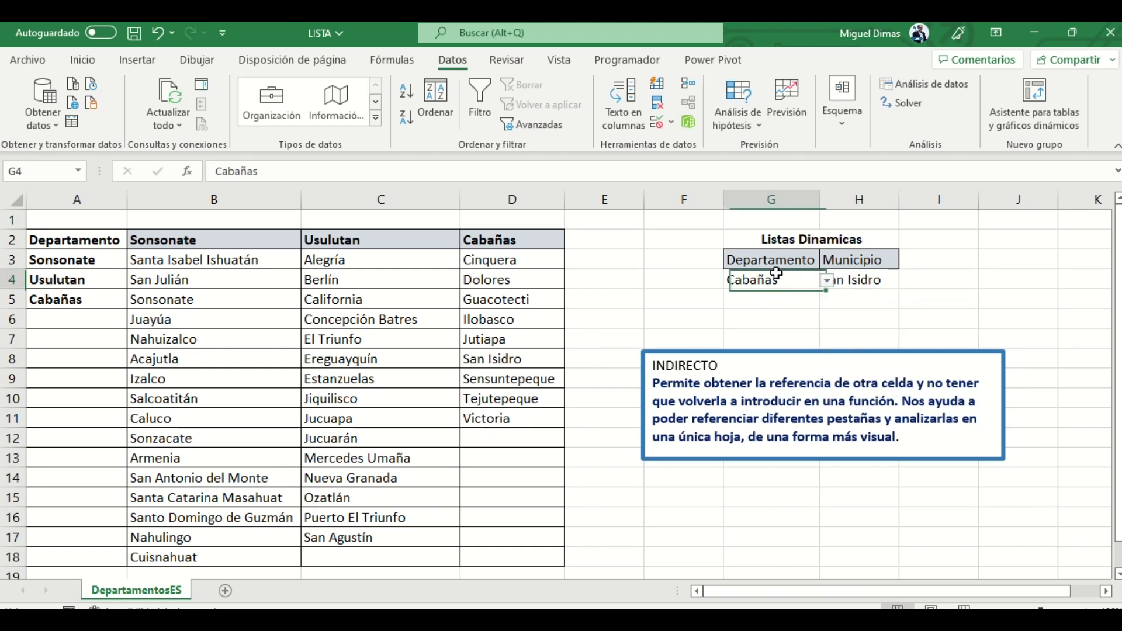
{"action": "left_click", "coordinate": [827, 281]}
{"action": "left_click", "coordinate": [755, 295]}
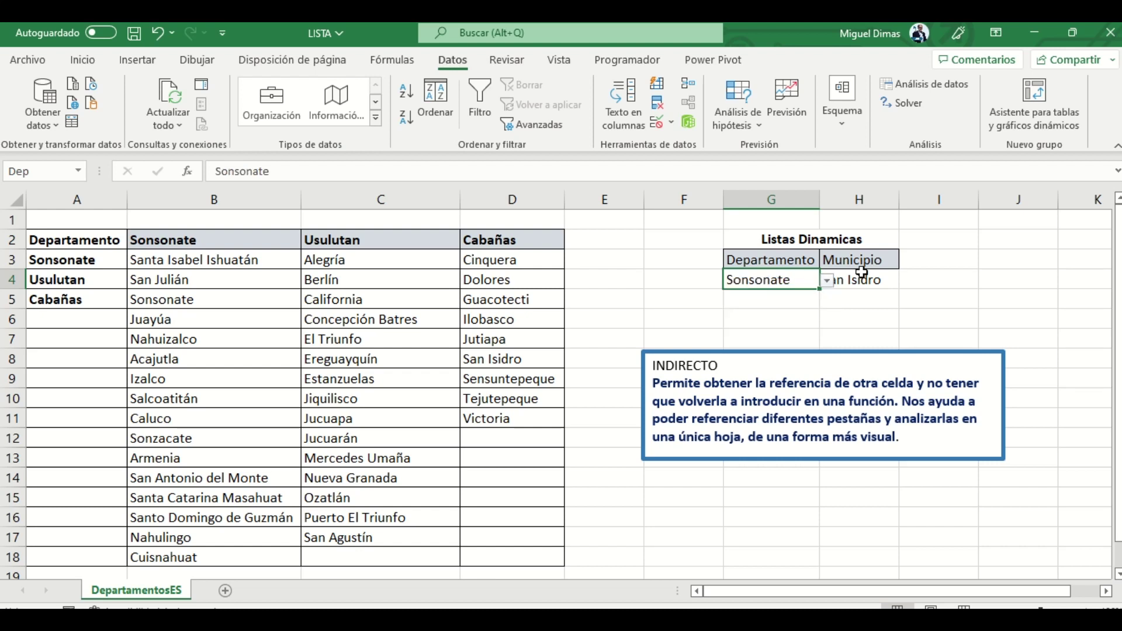
{"action": "left_click", "coordinate": [866, 280]}
{"action": "left_click", "coordinate": [906, 281]}
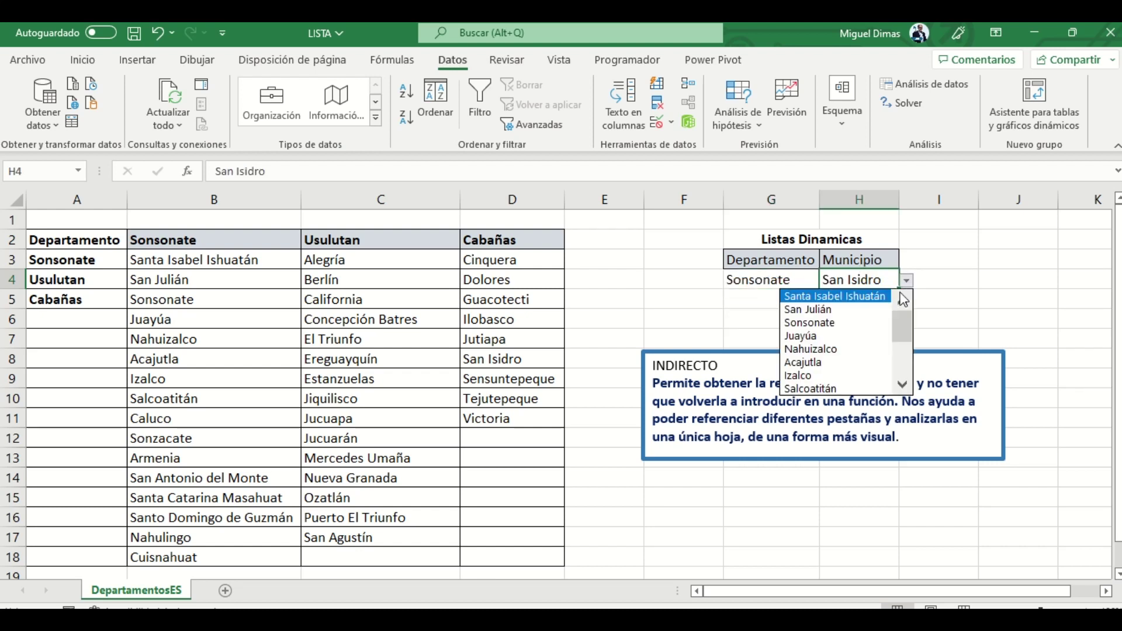
{"action": "left_click", "coordinate": [836, 338]}
{"action": "left_click", "coordinate": [797, 316]}
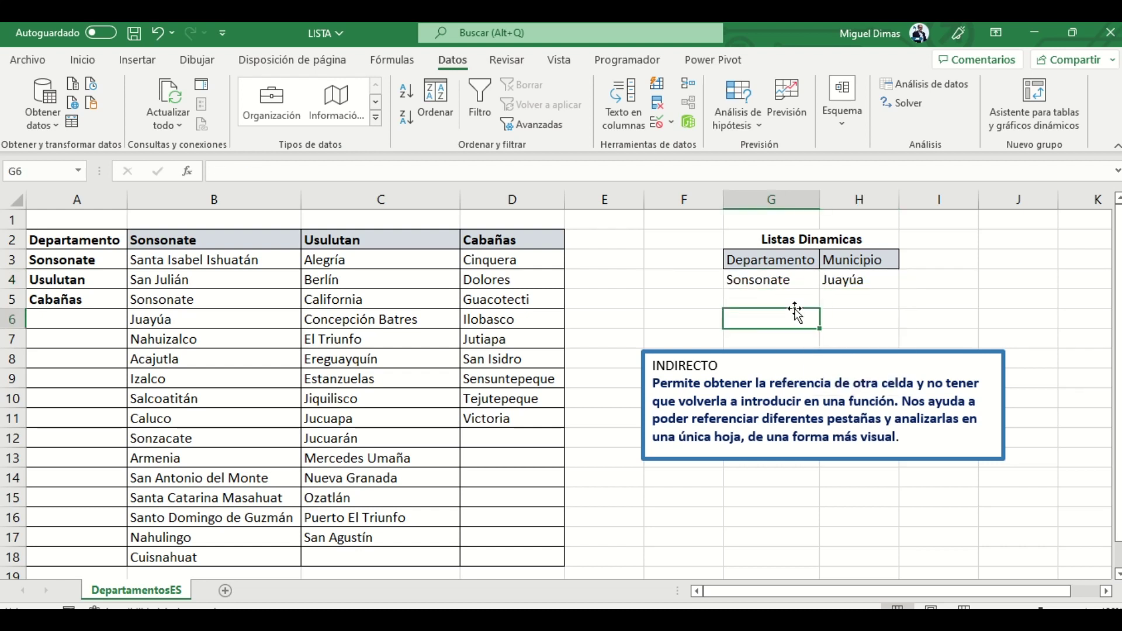